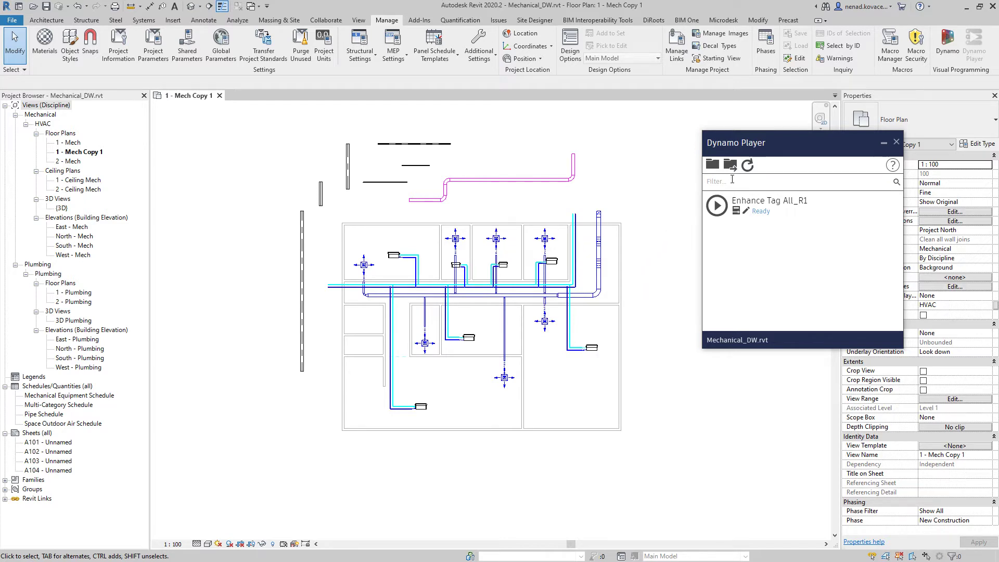
Step: Move the Dynamo Player window aside and pan the floor plan until all the ductwork shows
left_click_drag(770, 144, 696, 124)
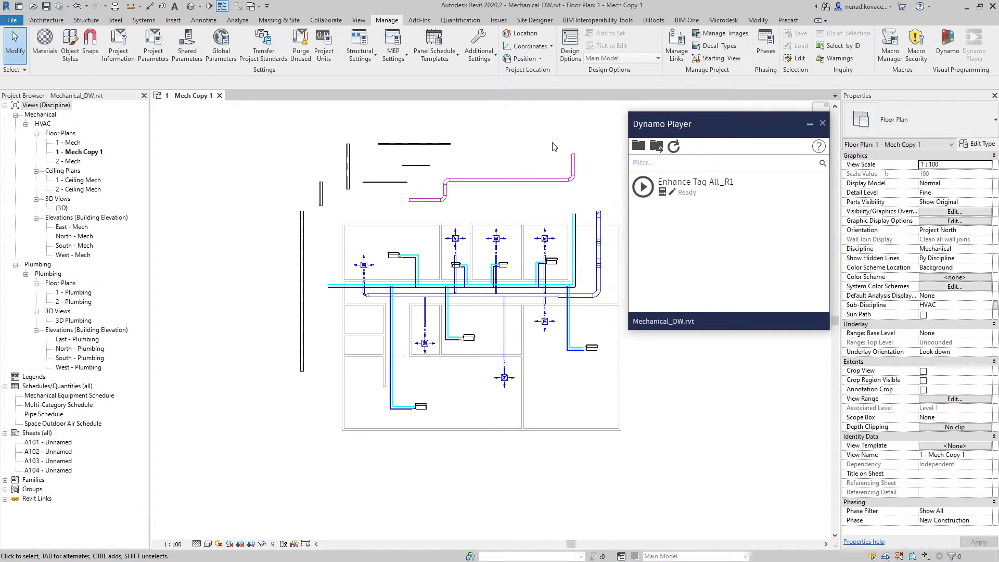
middle_click_drag(566, 136, 525, 157)
Step: Run Enhance Tag All_R1 with Ducts as the category, keeping the default ignore length
left_click(643, 186)
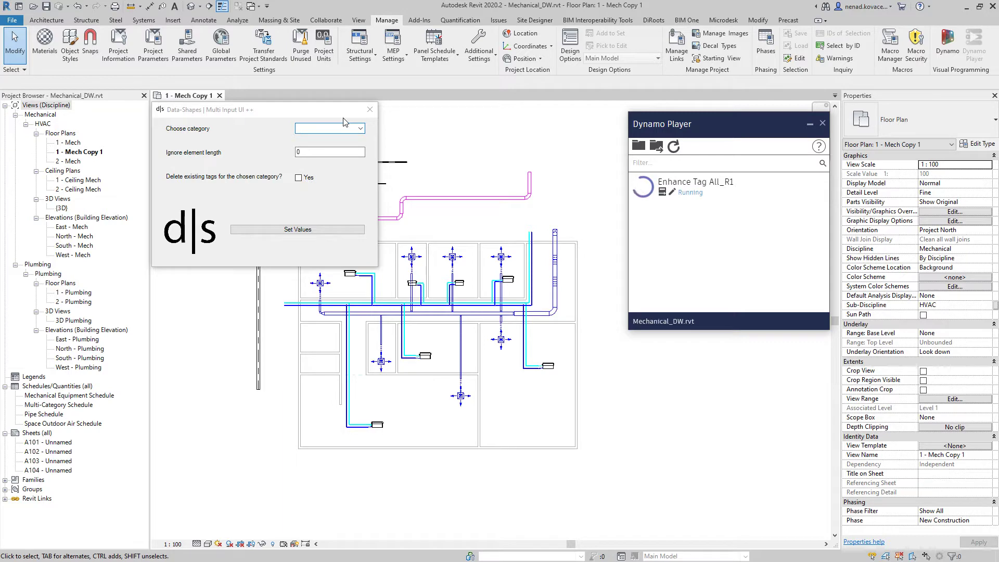
left_click_drag(347, 118, 214, 124)
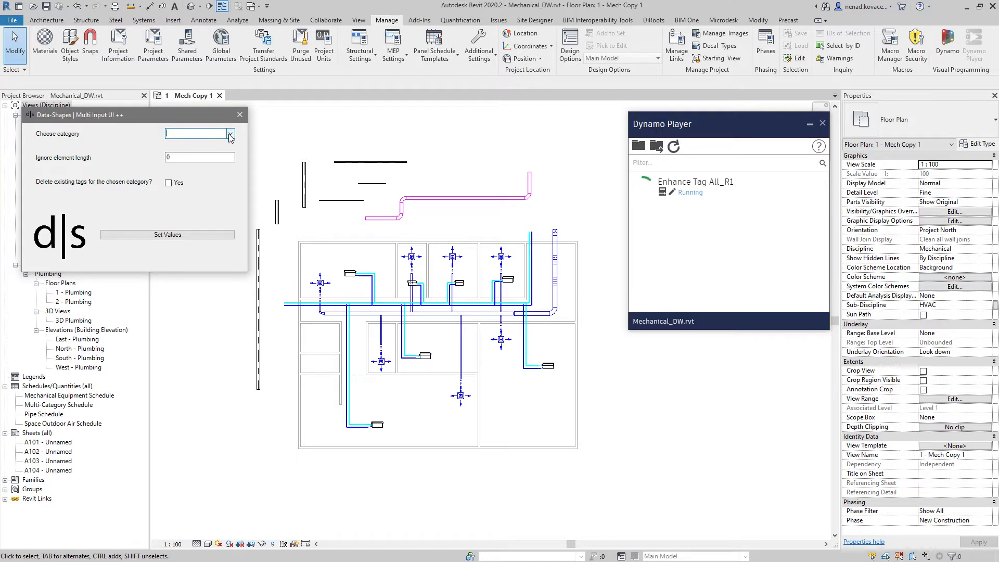
left_click(231, 136)
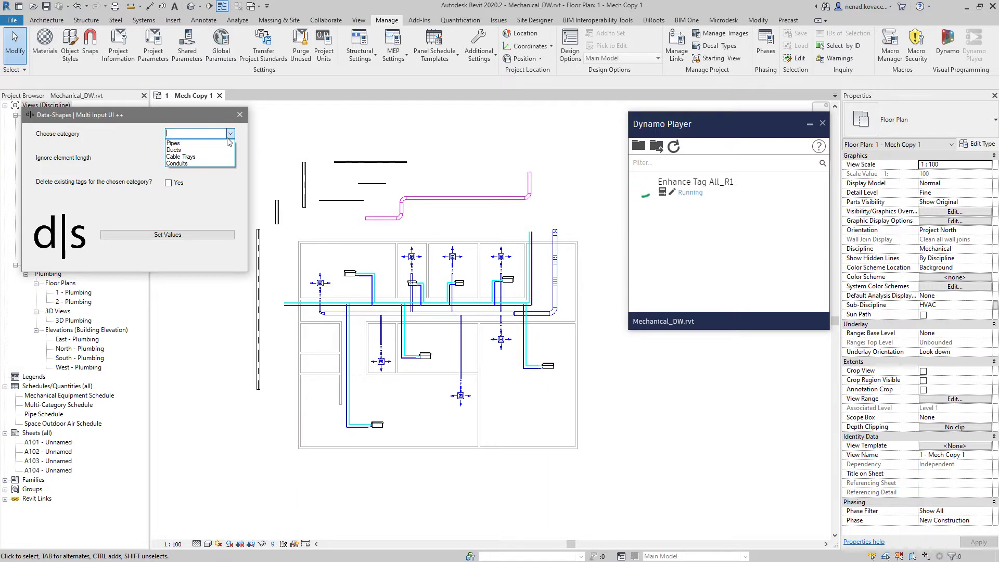
left_click(221, 150)
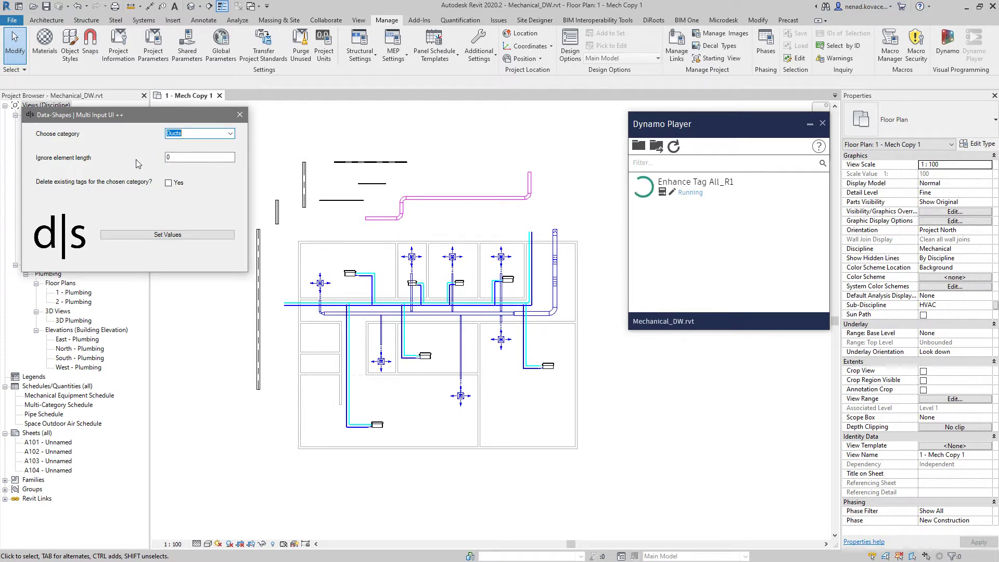
key("Tab")
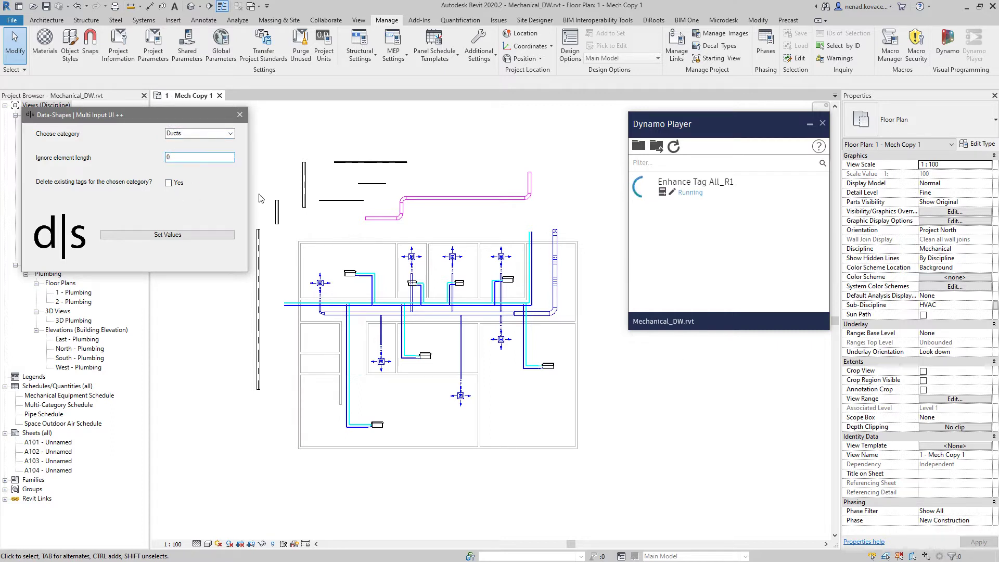
left_click(168, 235)
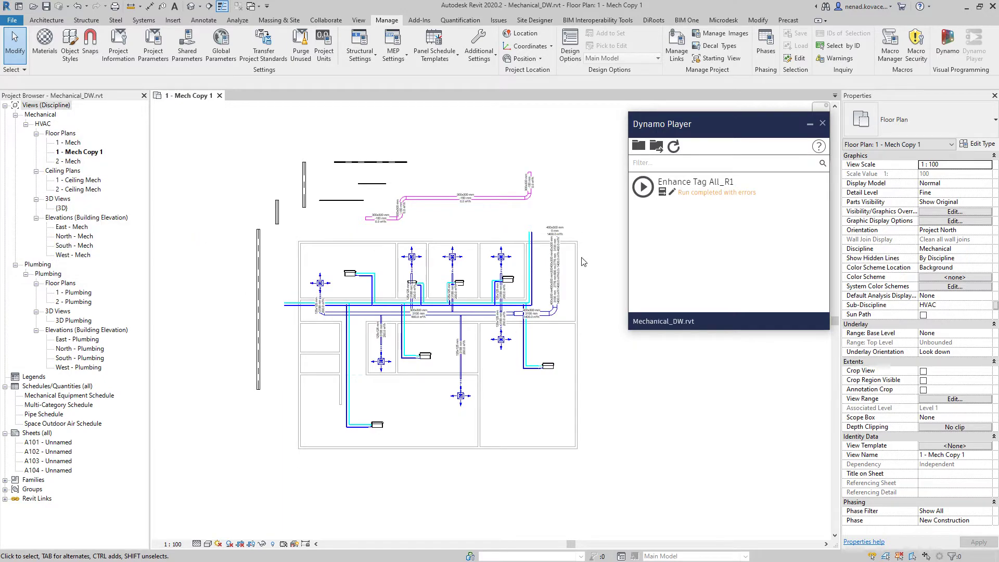
scroll(561, 273, "up", 3)
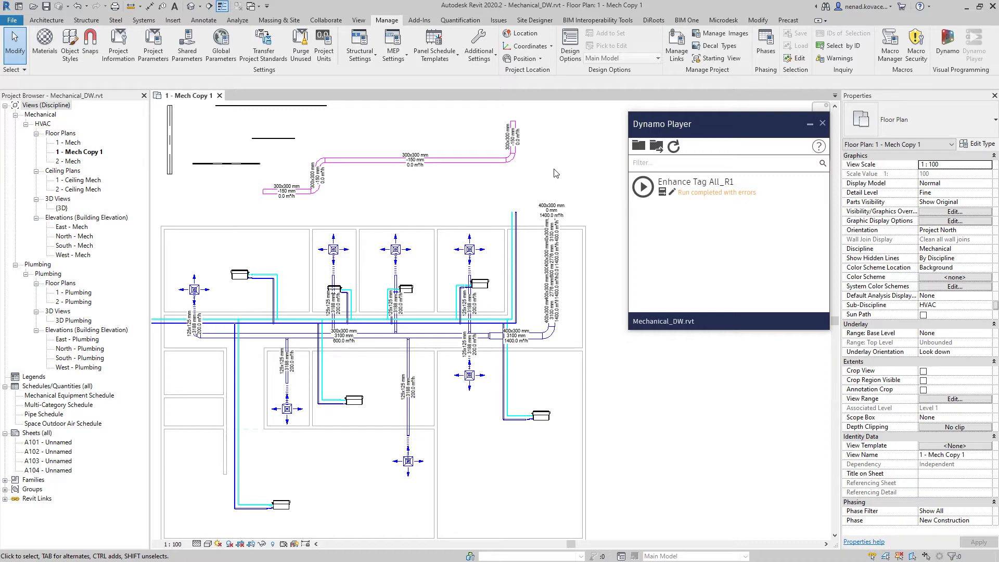
Step: Select a short duct to inspect it, deselect it, and rerun Enhance Tag All_R1
scroll(716, 394, "down", 2)
left_click(415, 229)
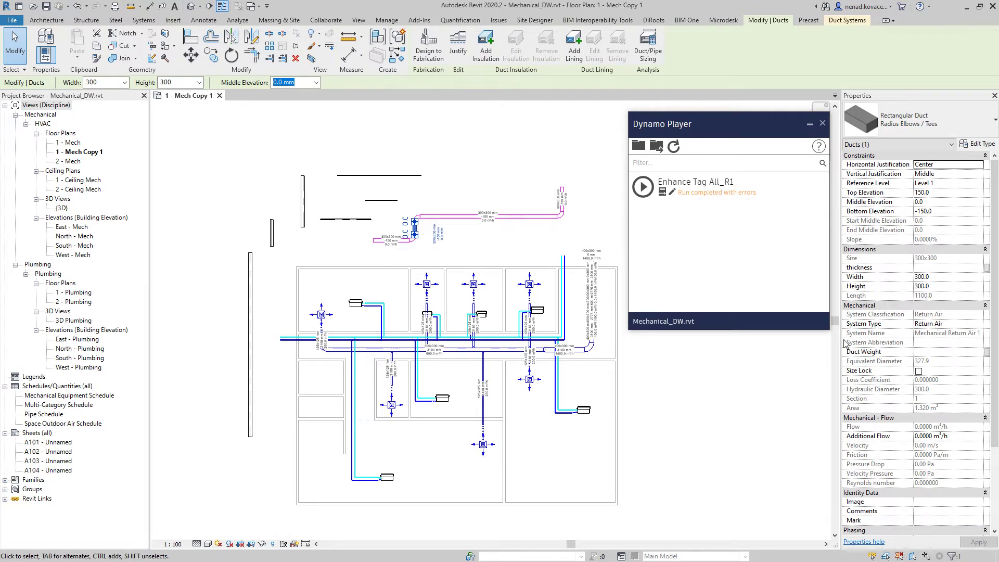
left_click(576, 208)
left_click(643, 186)
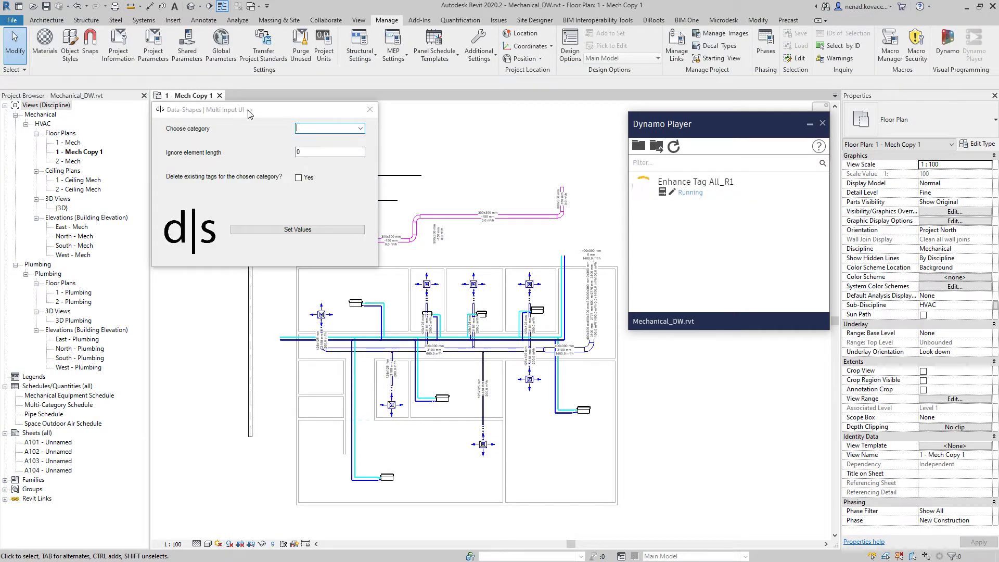
Step: Choose Ducts, set ignore element length to 2000, enable deleting existing tags, and apply
left_click(360, 127)
left_click(345, 151)
left_click(345, 152)
key("BackSpace")
type("2000")
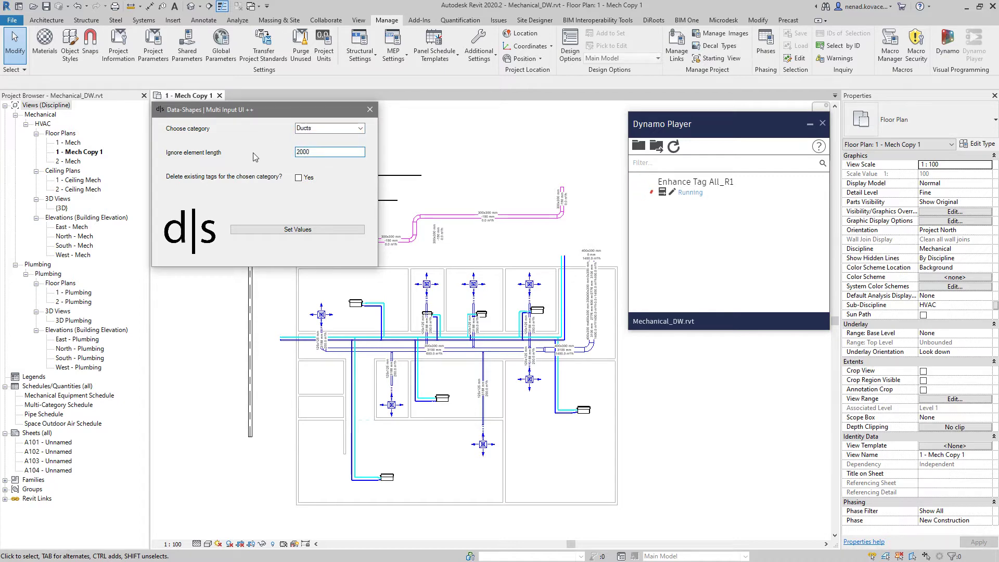
left_click(299, 177)
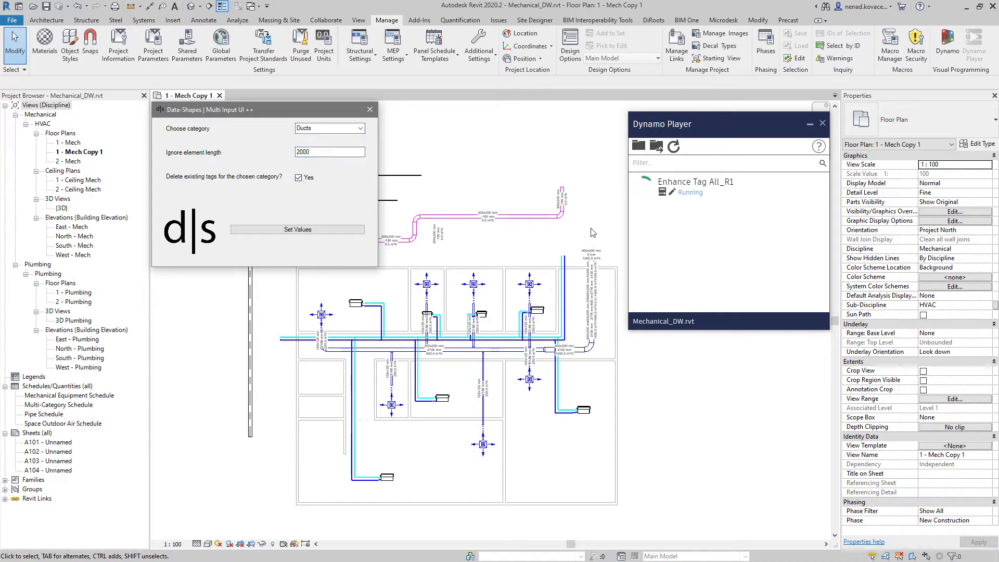
left_click(341, 229)
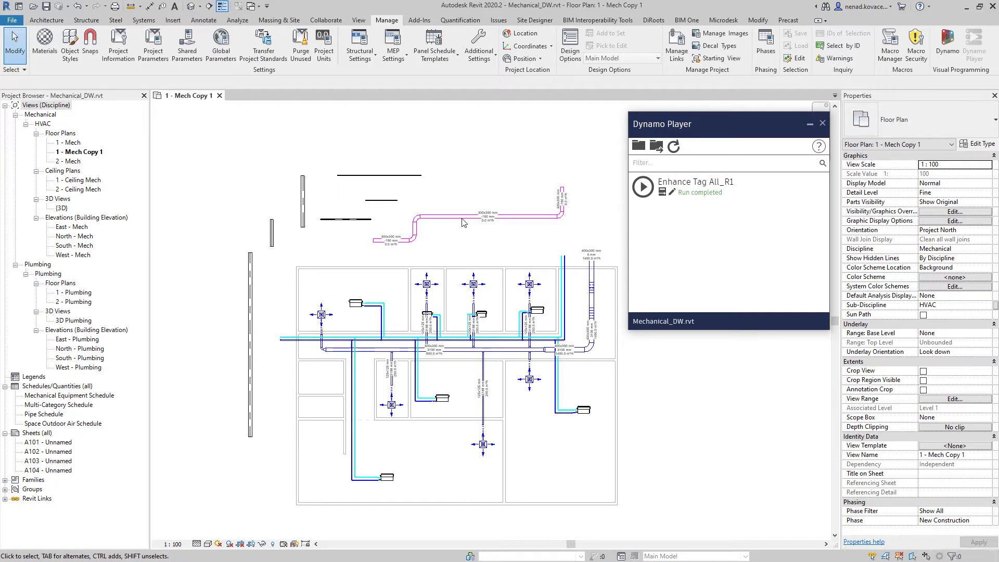
scroll(494, 213, "up", 3)
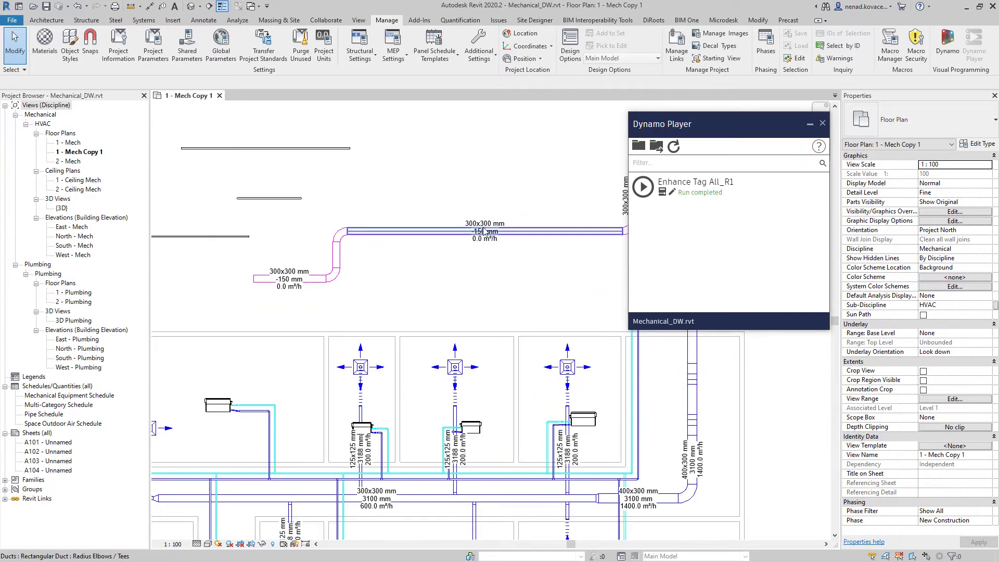
Step: Drag the upper duct's tag above the duct, check that duct, and rerun Enhance Tag All_R1
left_click(490, 223)
left_click_drag(490, 222, 452, 177)
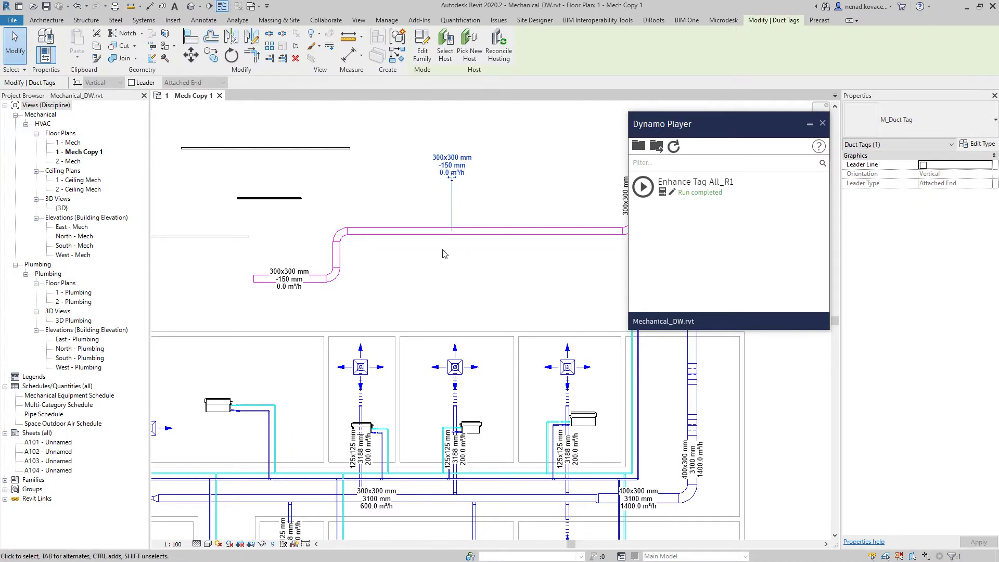
scroll(414, 237, "down", 3)
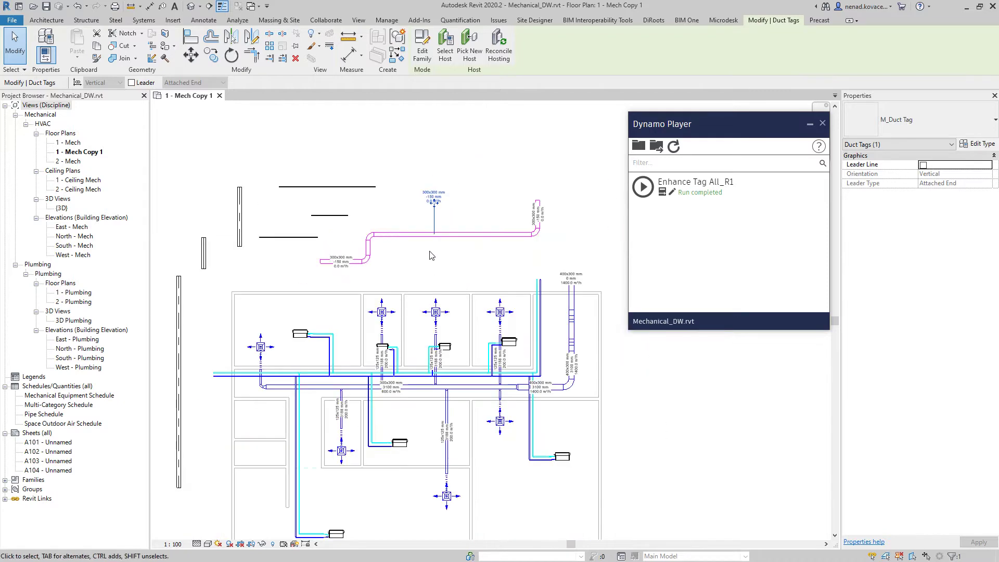
left_click(469, 235)
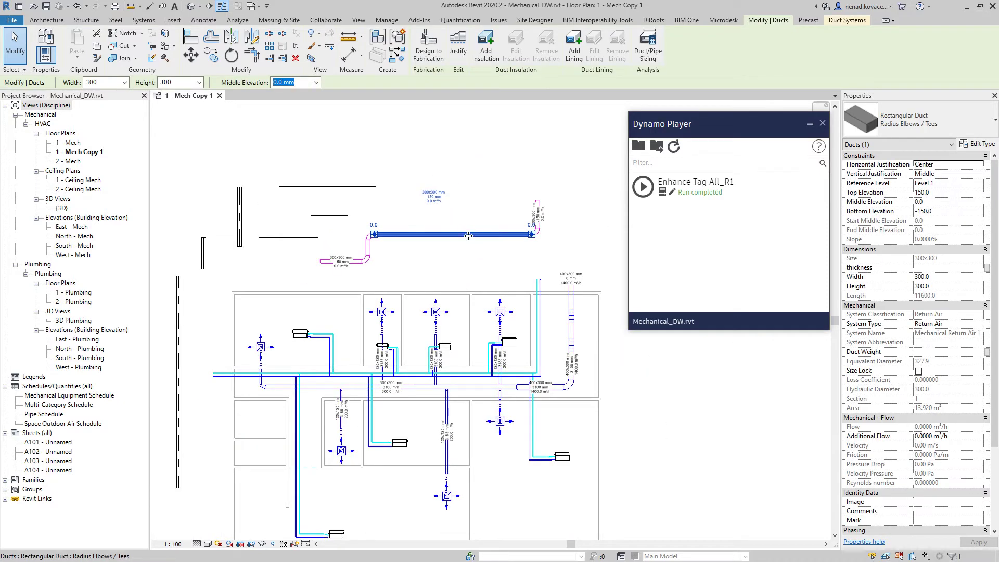
left_click(643, 186)
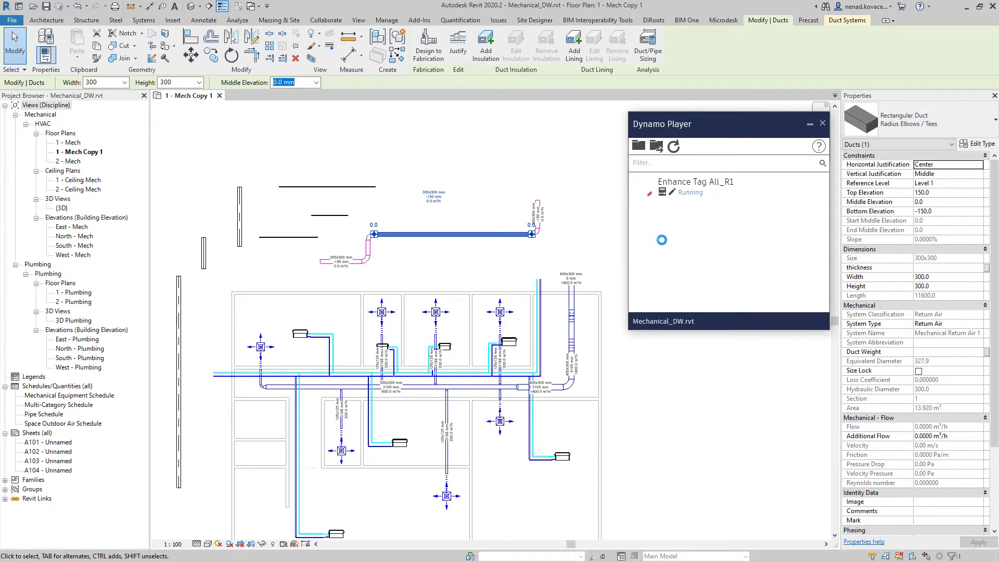
Step: Retag Ducts with ignore element length 11000, deleting the existing duct tags
left_click(359, 128)
left_click(348, 151)
left_click(348, 151)
type("11")
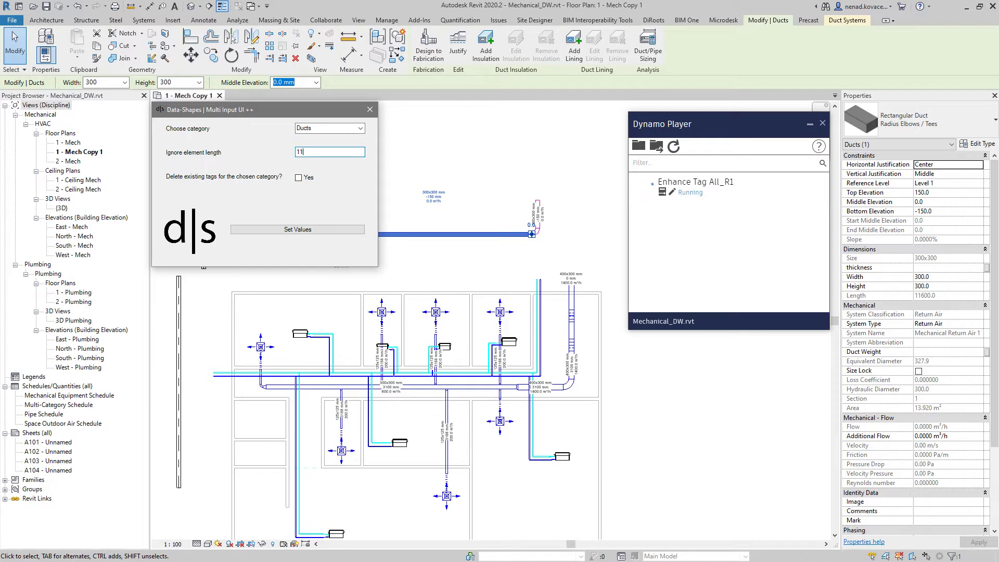
type("000")
left_click(298, 177)
left_click(310, 230)
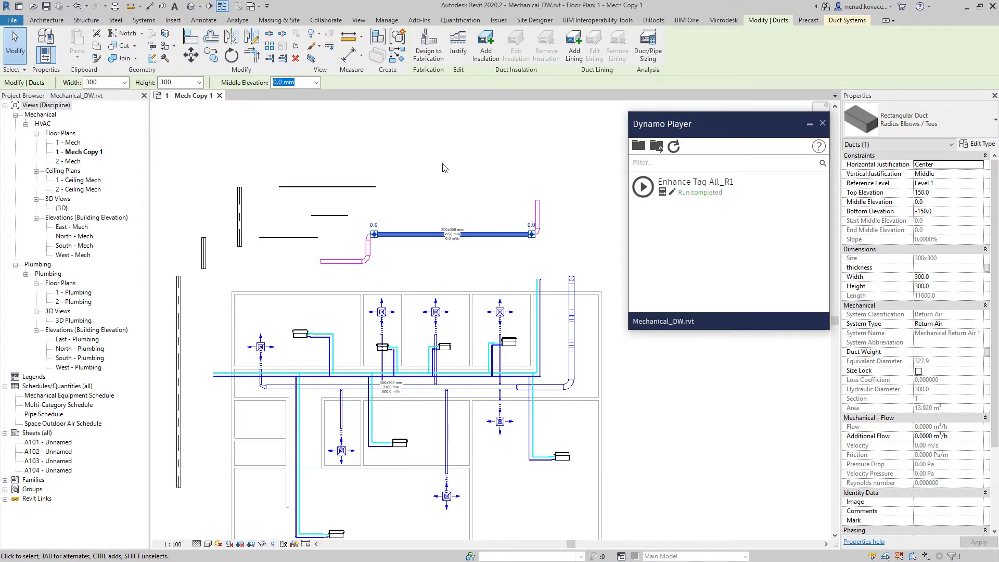
Step: Select the main horizontal duct to check its length, then deselect it
scroll(443, 186, "down", 2)
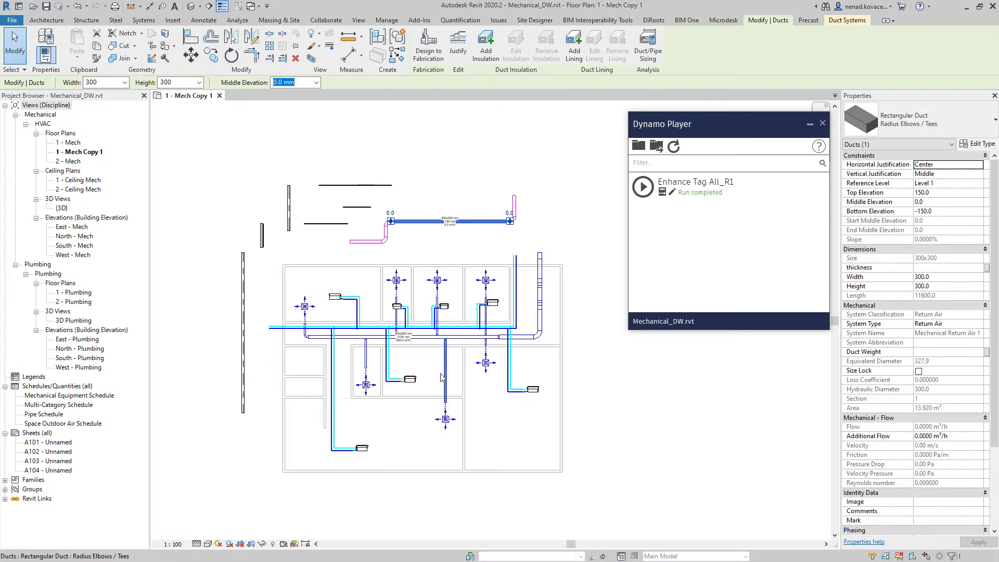
left_click(430, 339)
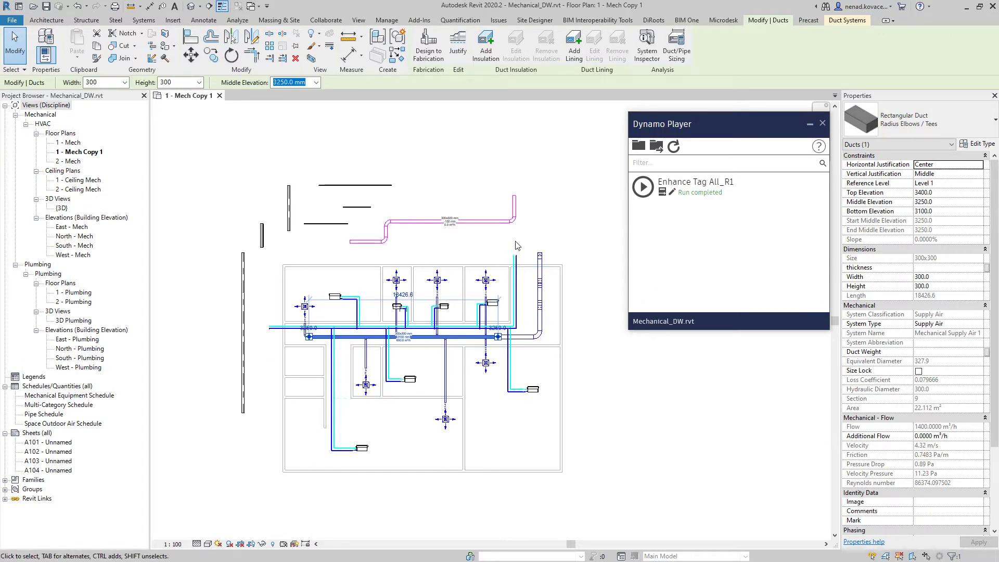
left_click(451, 186)
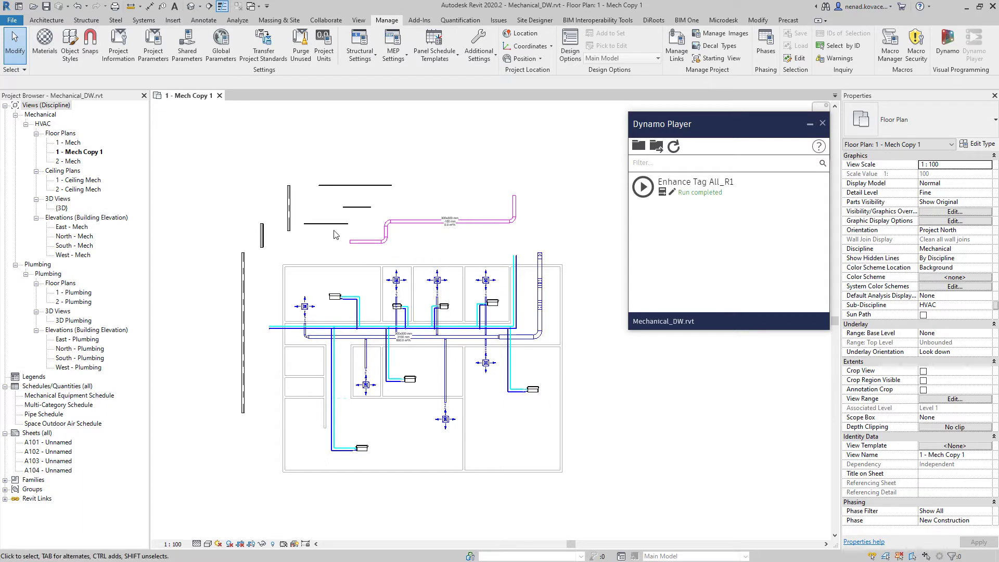
Step: Tag Pipes with a 500 ignore element length, then select a vertical pipe to view its properties
left_click(642, 186)
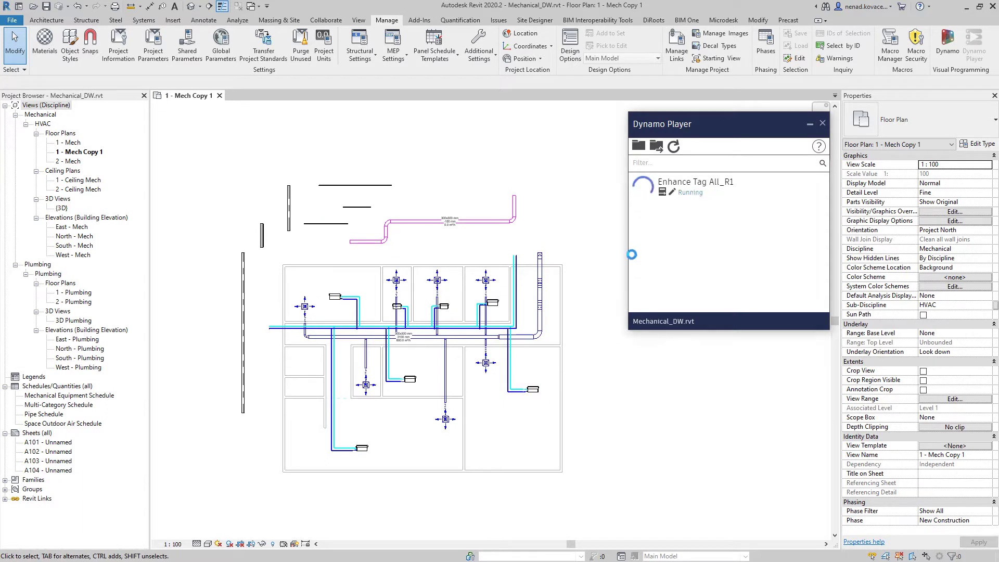
left_click_drag(307, 107, 190, 113)
left_click(244, 130)
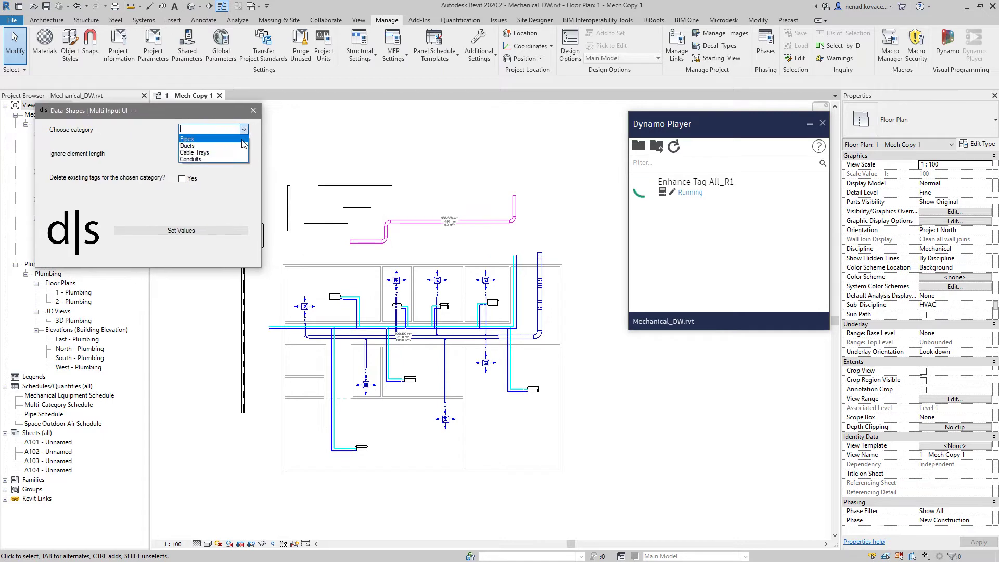
left_click(235, 139)
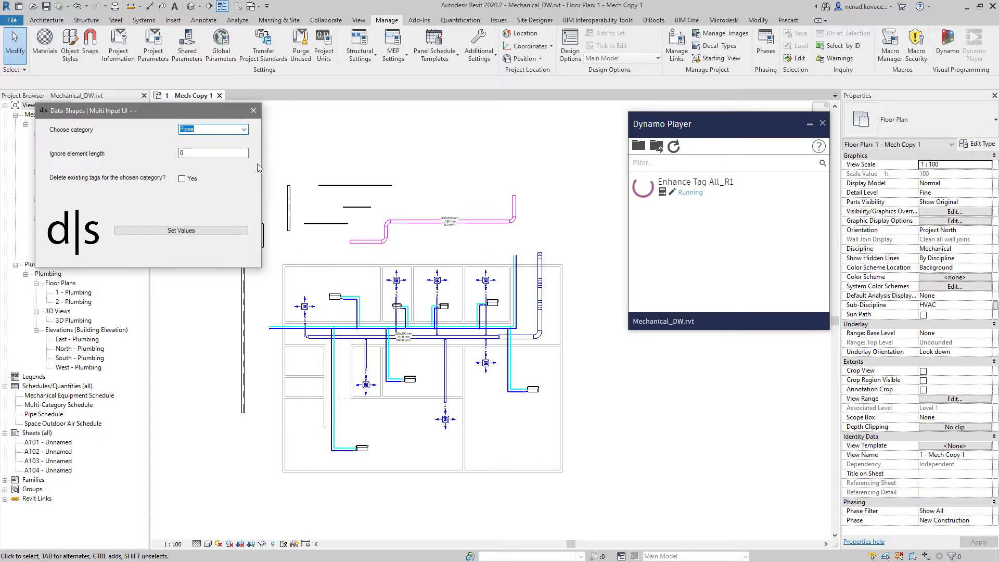
scroll(429, 346, "up", 5)
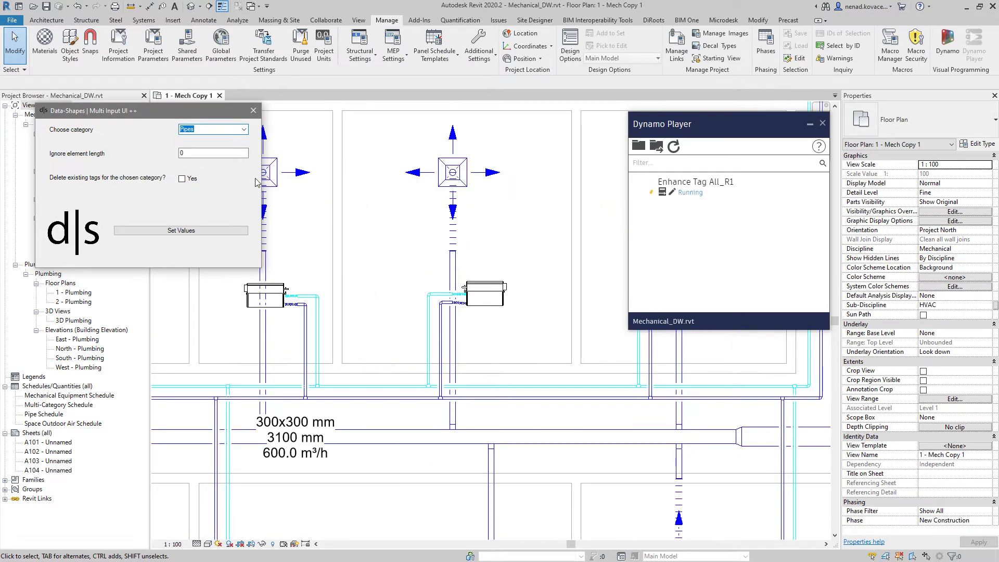
key("Tab")
type("500")
left_click(199, 230)
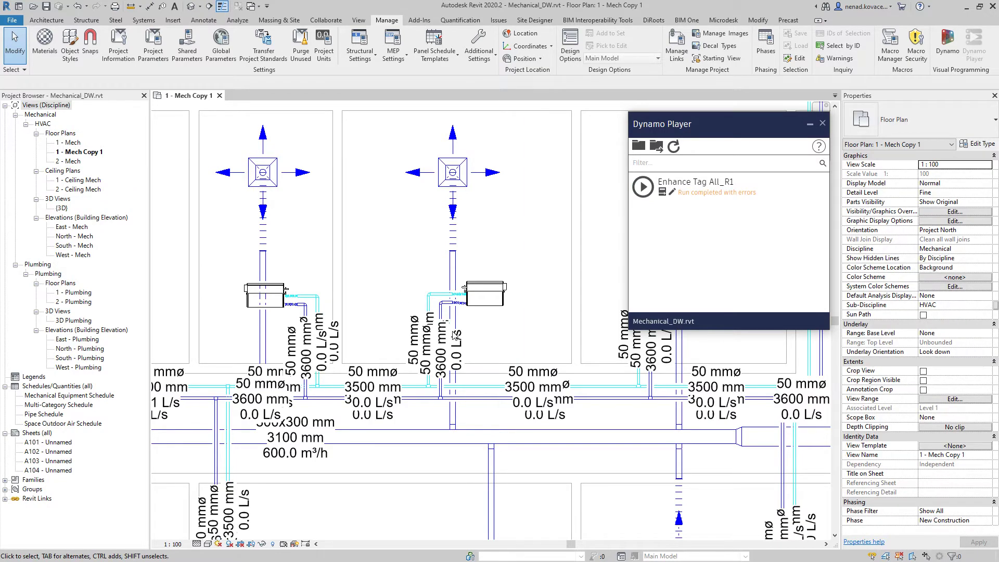
left_click(431, 308)
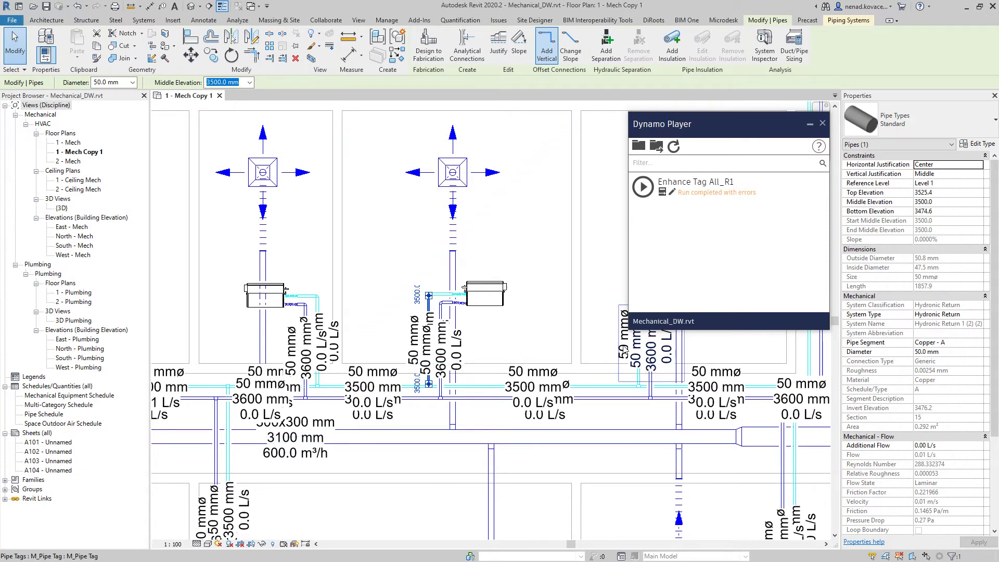
Step: Rerun the script for Pipes with ignore element length 2000, deleting existing pipe tags
scroll(364, 318, "down", 6)
middle_click_drag(551, 403, 565, 388)
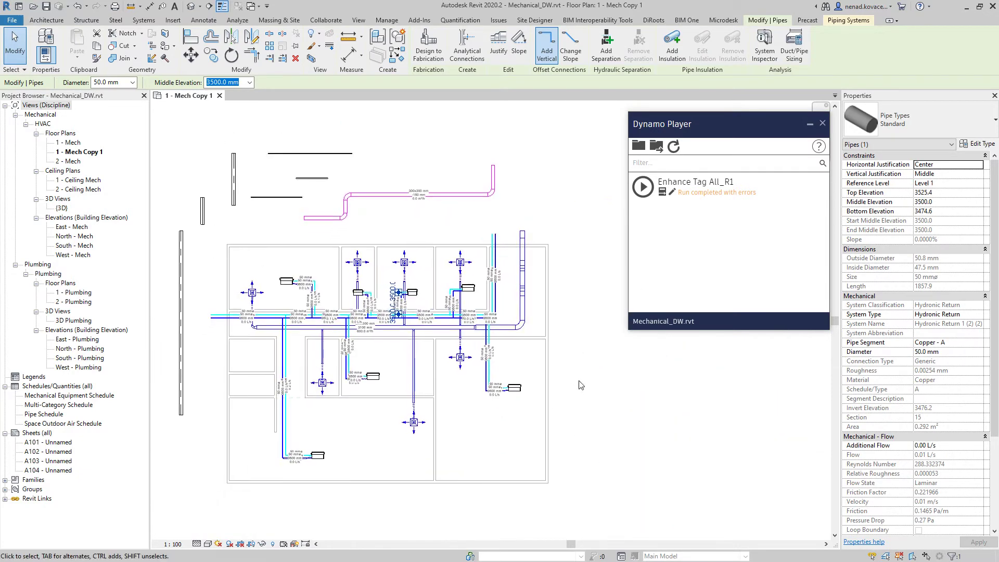
left_click(581, 385)
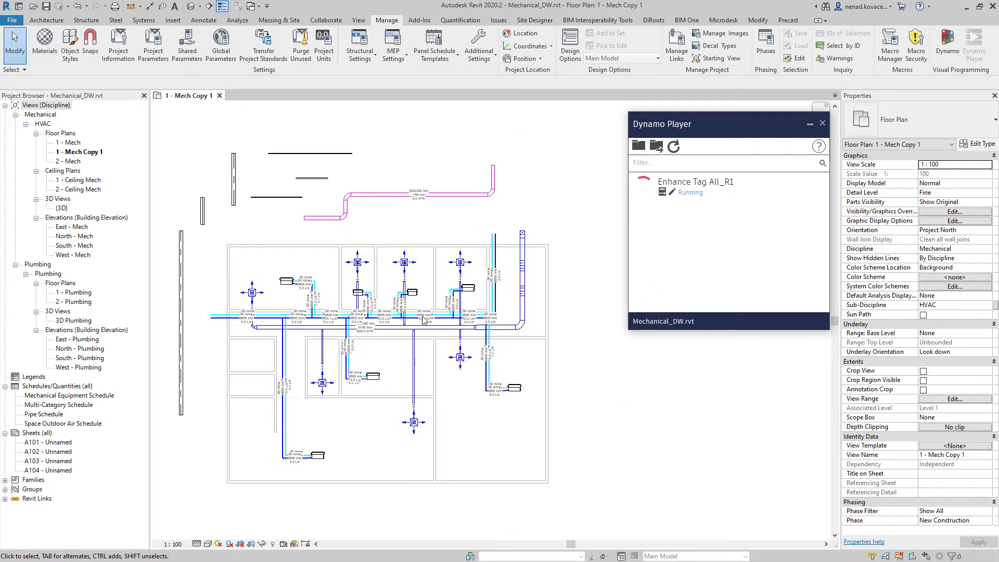
left_click(364, 130)
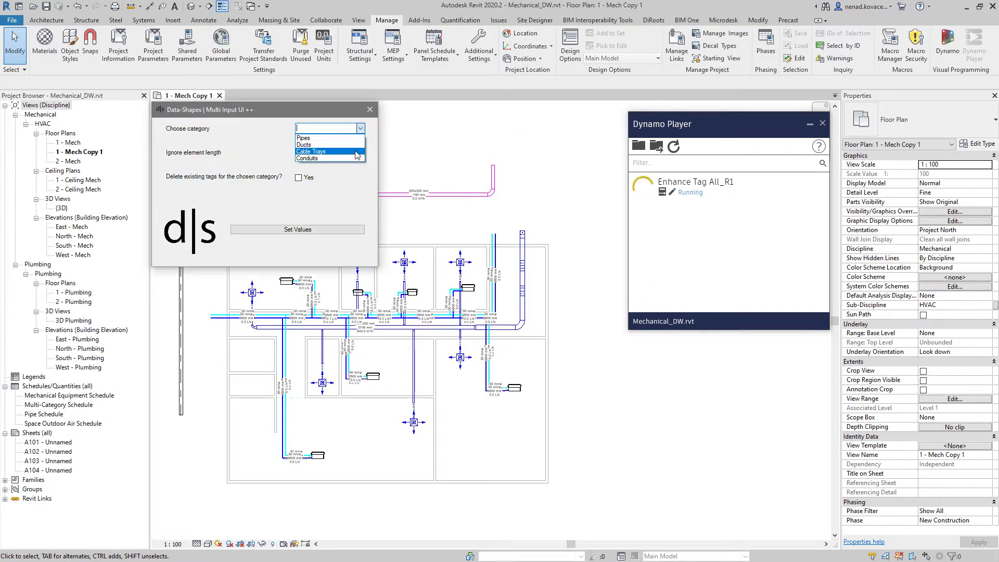
left_click(338, 153)
left_click(338, 152)
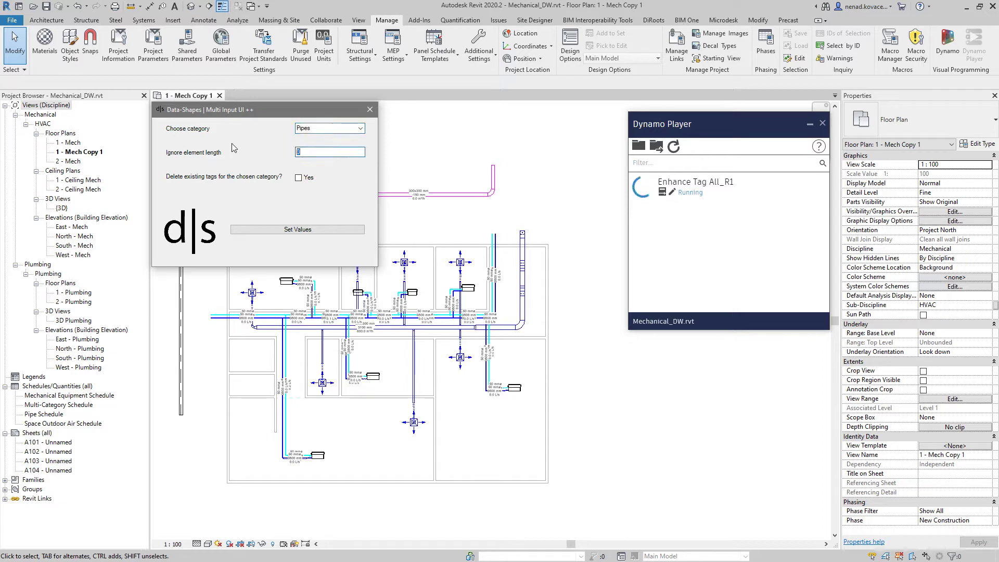
type("2000")
left_click(298, 178)
left_click(317, 234)
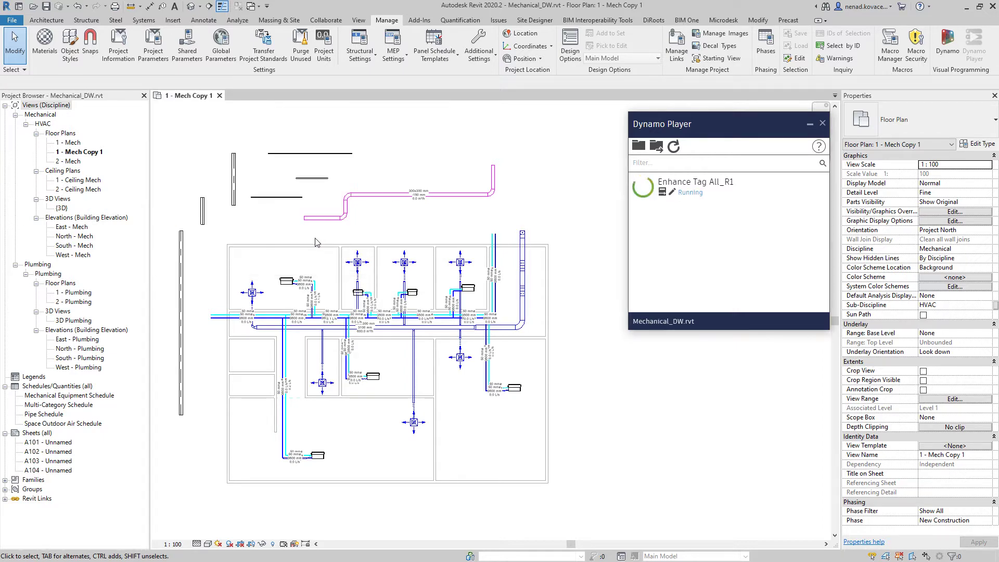
Step: Move one pipe tag to a new spot, then bring the whole floor plan back into view
scroll(230, 314, "up", 1)
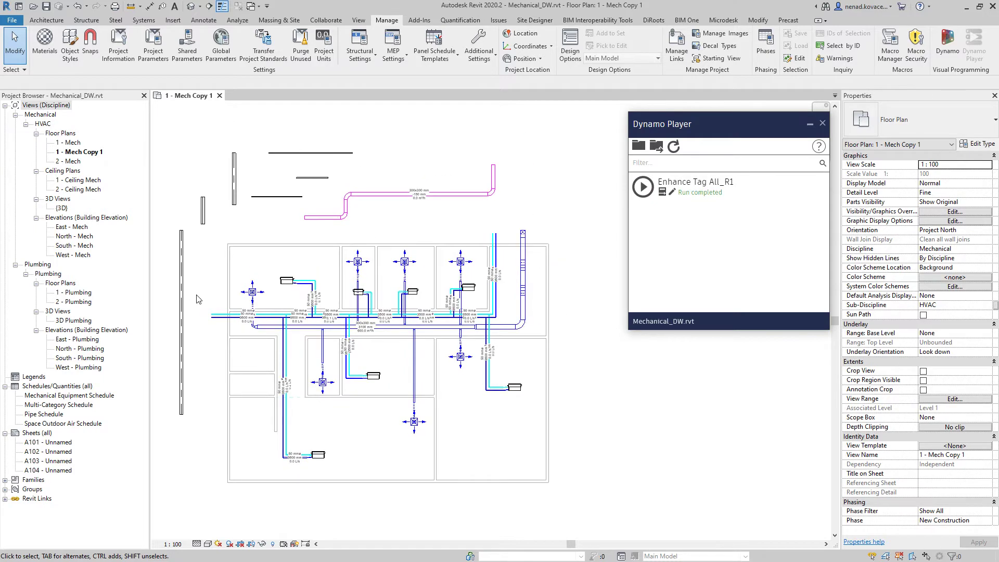
scroll(333, 378, "up", 1)
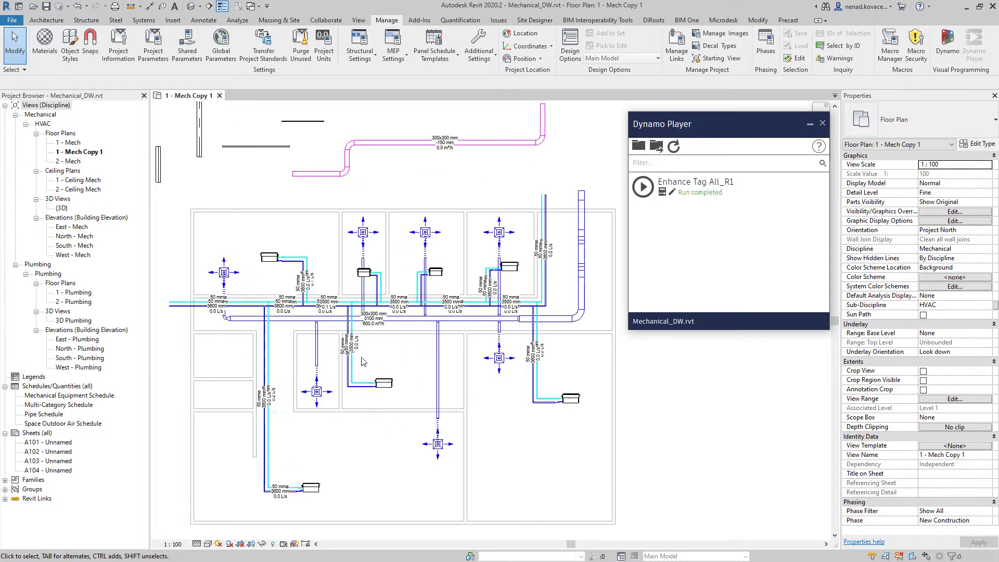
left_click(537, 352)
scroll(540, 359, "up", 1)
left_click_drag(543, 343, 587, 366)
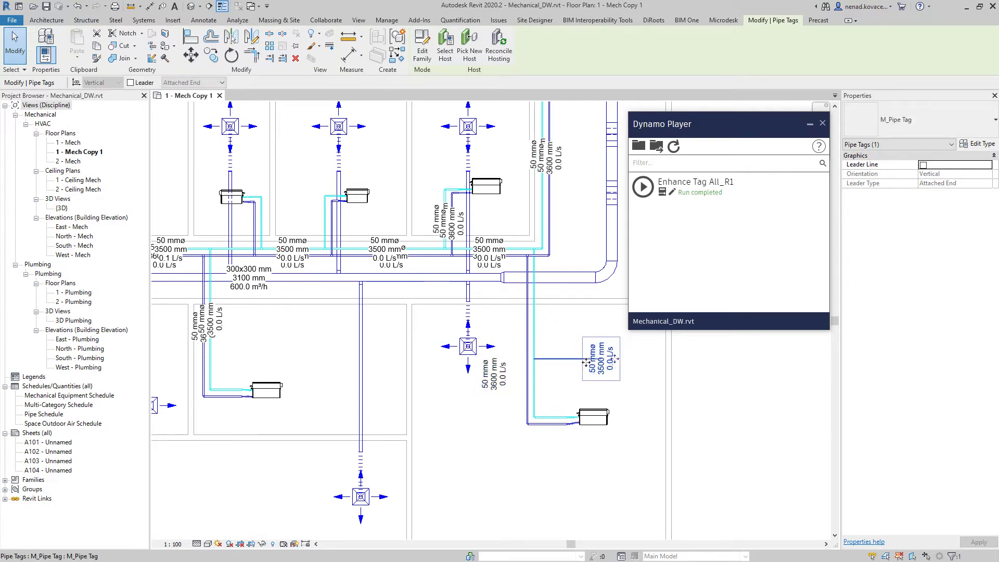
scroll(530, 415, "down", 2)
scroll(470, 429, "down", 2)
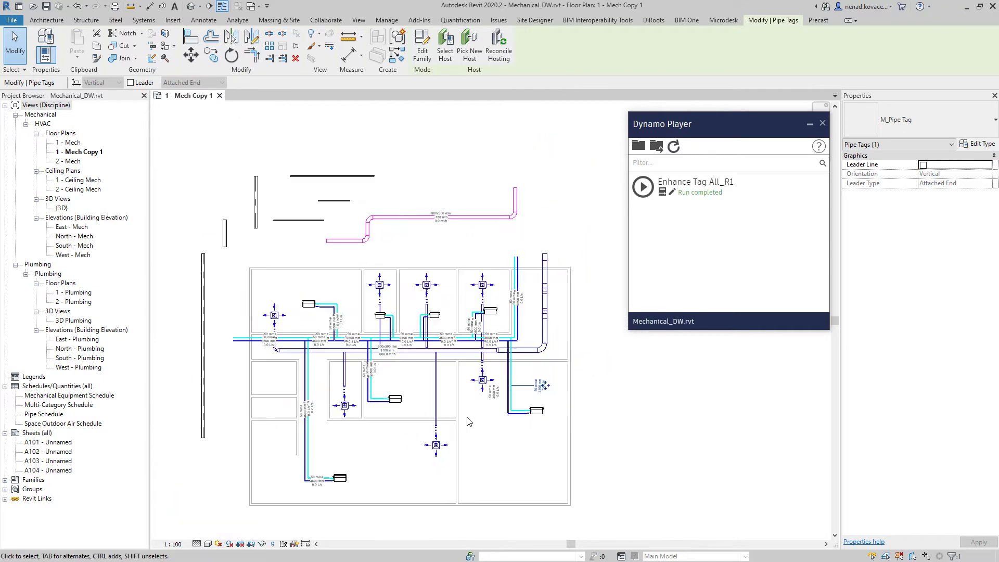
middle_click_drag(241, 309, 354, 338)
Step: Run Enhance Tag All_R1 for Cable Trays with ignore element length 3000
left_click(643, 186)
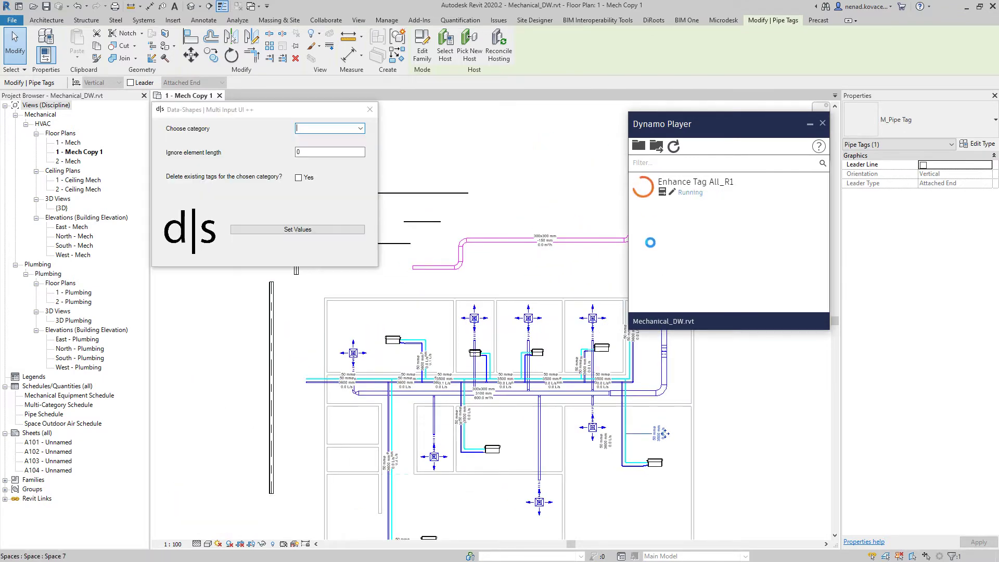
left_click(360, 128)
left_click(356, 151)
left_click_drag(334, 111, 195, 71)
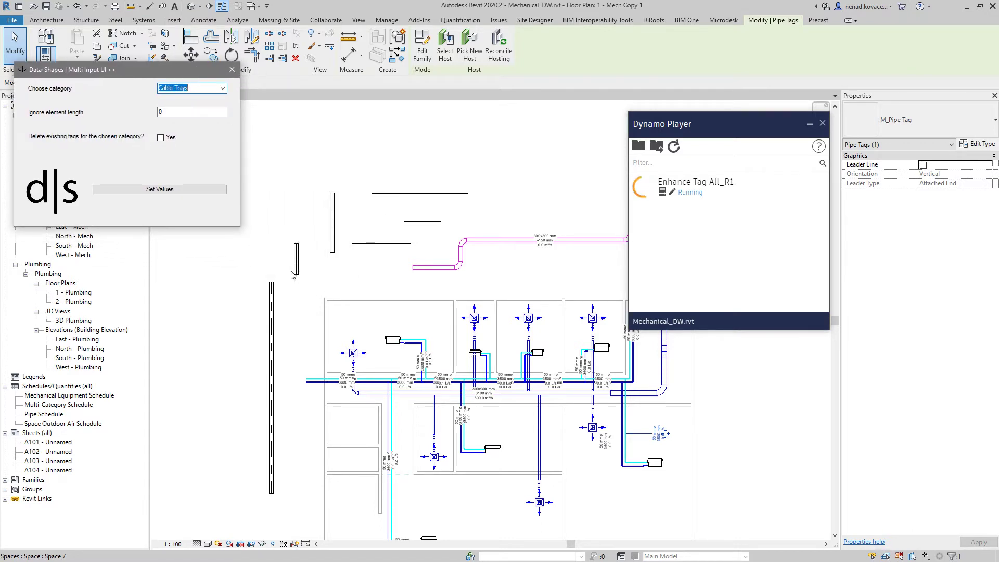
key("Tab")
type("300")
left_click(151, 189)
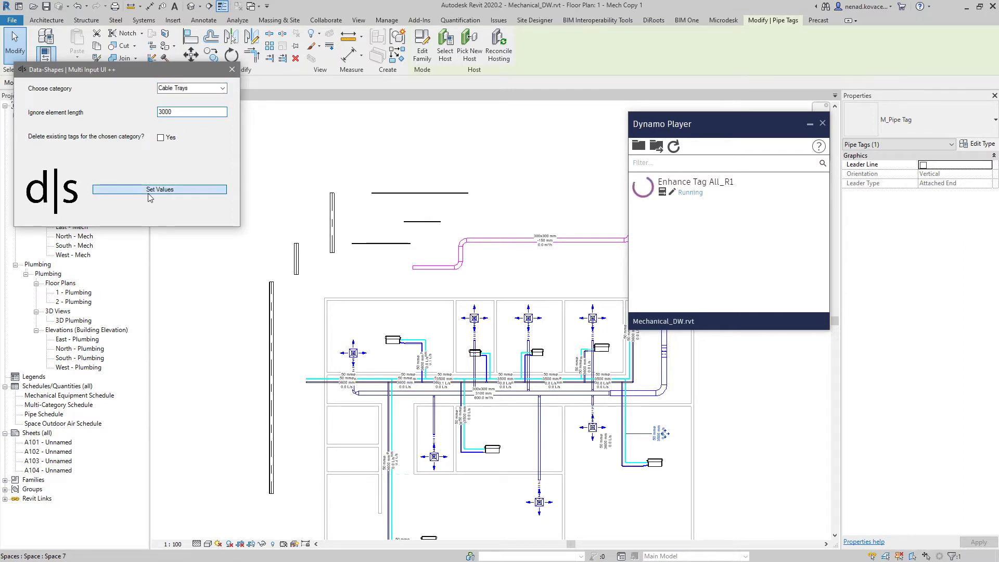
Step: Check the lengths of the left cable tray and short top conduit, then rerun the script
scroll(323, 288, "up", 1)
scroll(307, 261, "up", 1)
scroll(307, 261, "up", 1)
left_click(288, 268)
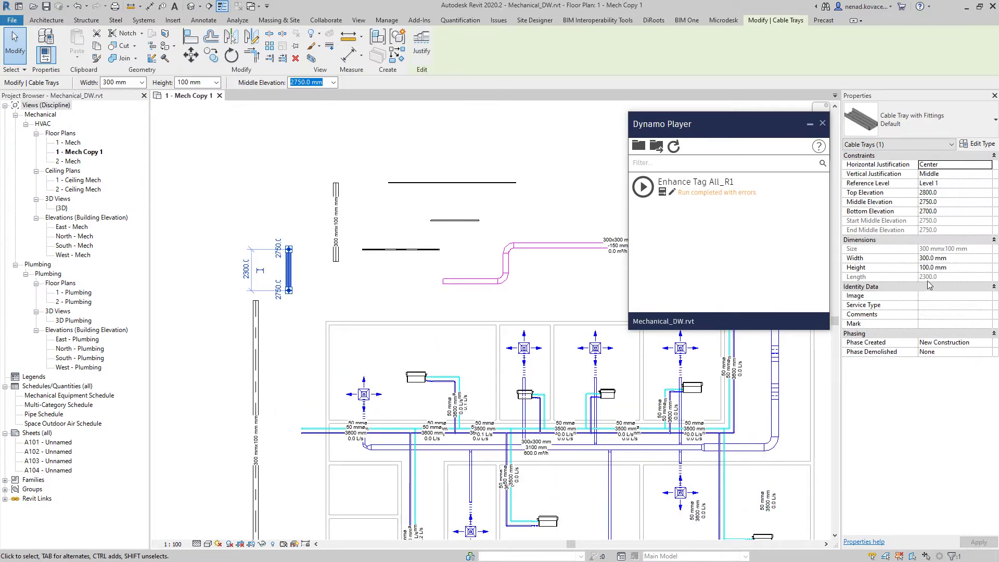
left_click(454, 220)
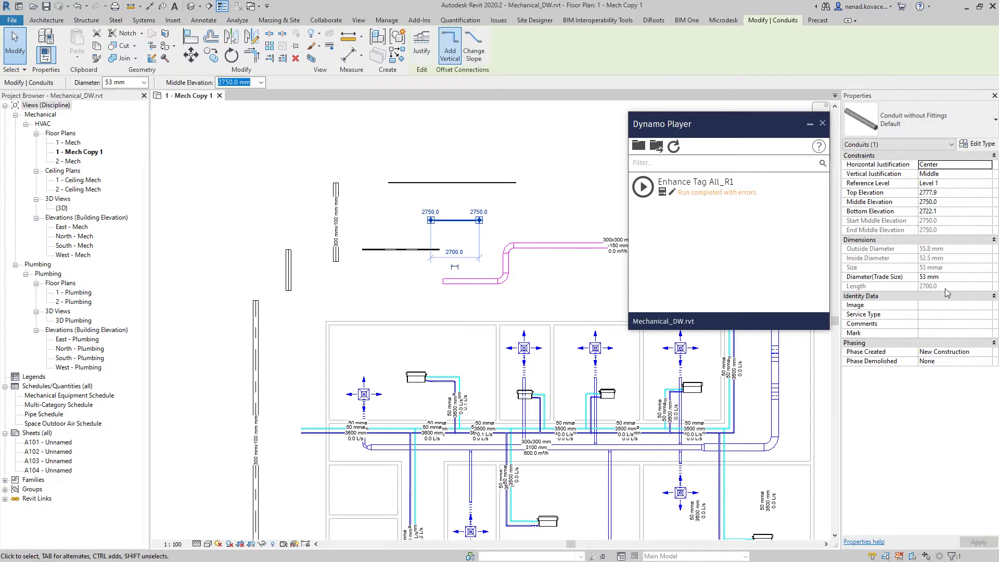
left_click(554, 199)
left_click(643, 186)
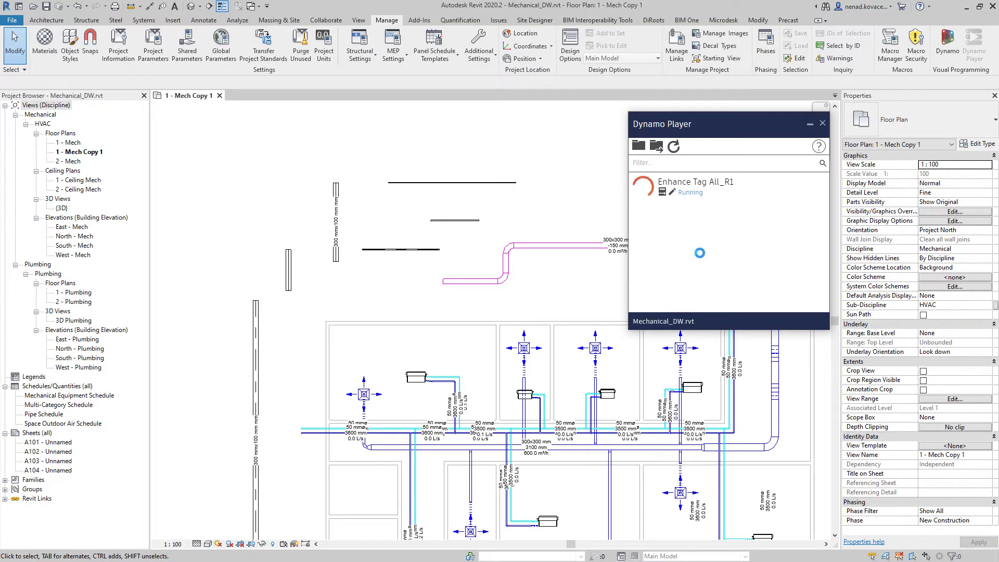
Step: Choose Conduits with ignore element length 3000 and apply, then zoom out and pan the plan
left_click(361, 129)
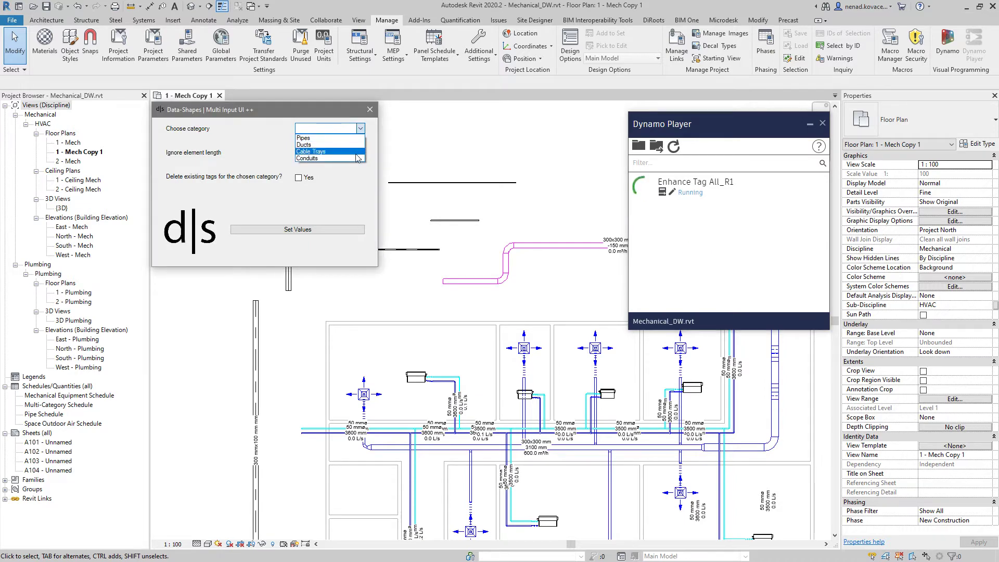
left_click(311, 137)
key("Tab")
type("3000")
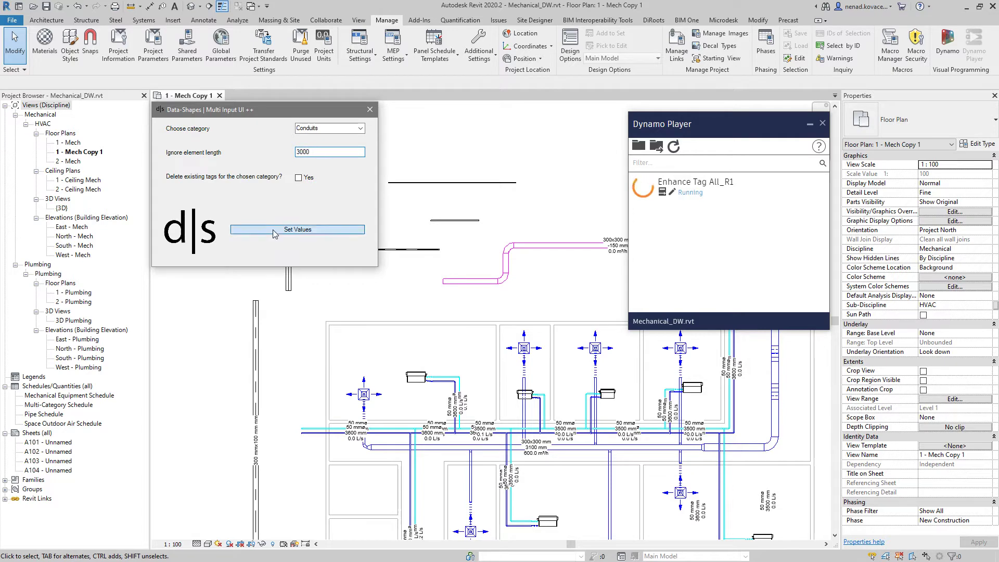
left_click(274, 233)
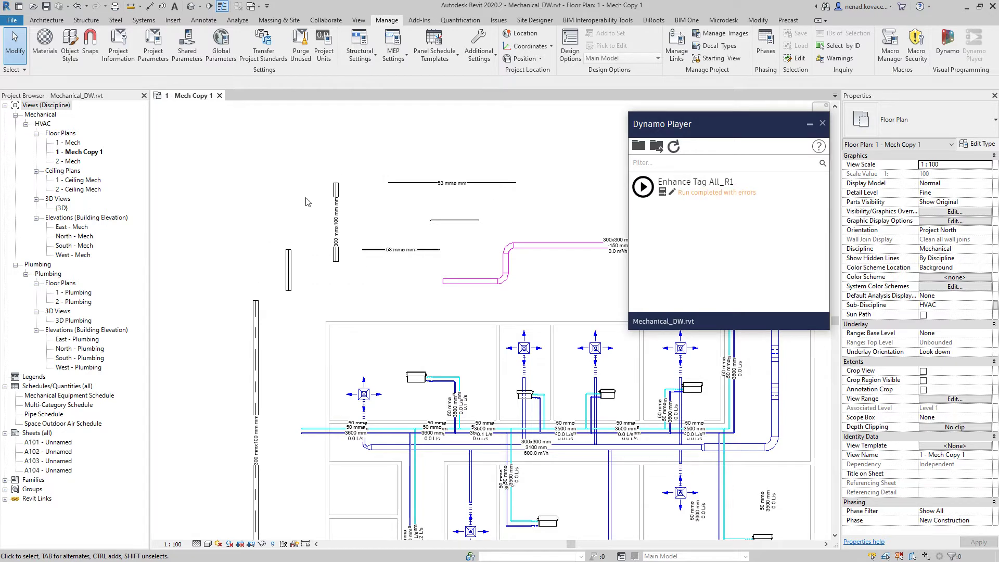
scroll(328, 203, "down", 2)
middle_click_drag(475, 187, 401, 159)
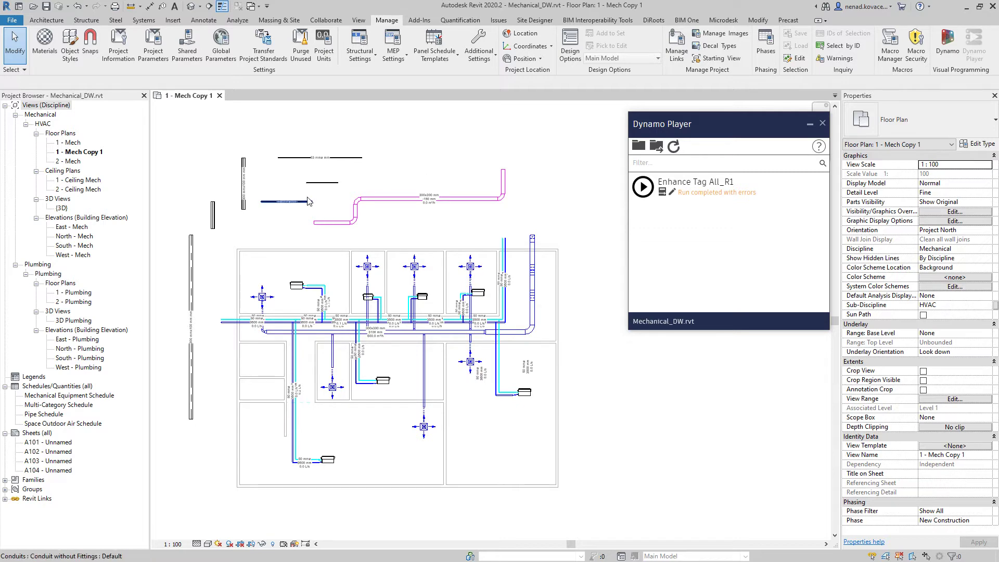
Step: Change the project length units from millimeters to Feet and fractional inches, rounded to 1/2"
key("u")
key("n")
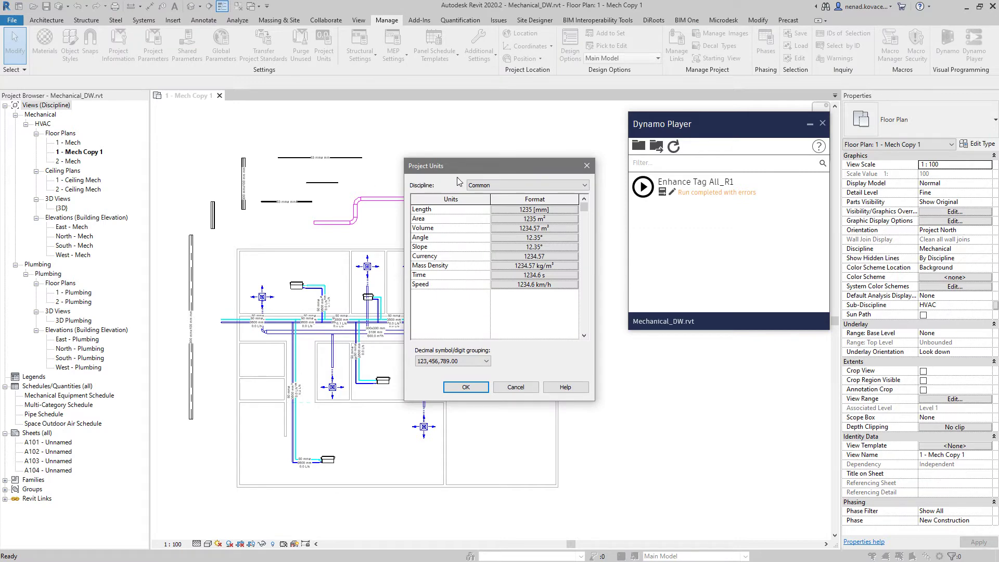
left_click(527, 213)
left_click(524, 227)
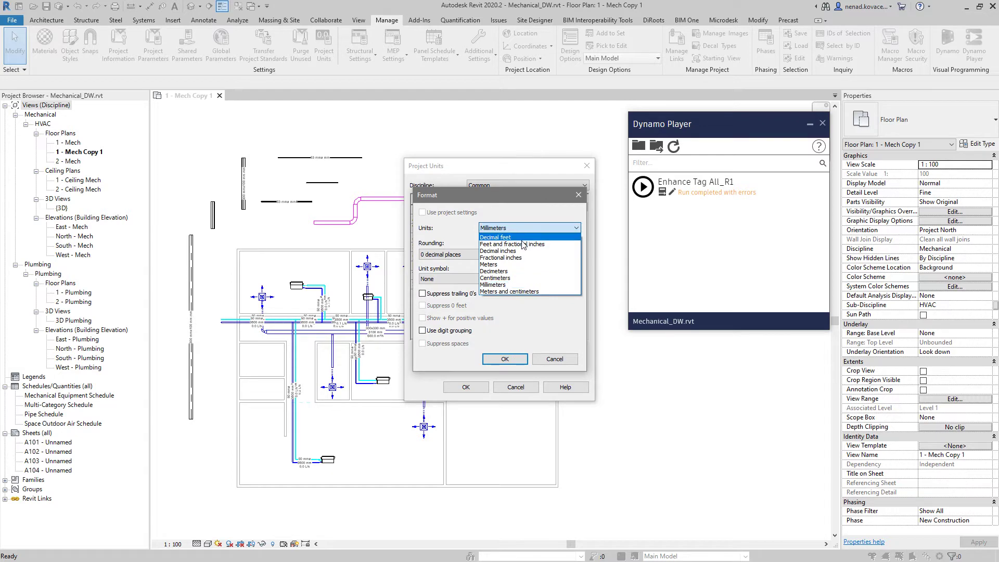
left_click(524, 244)
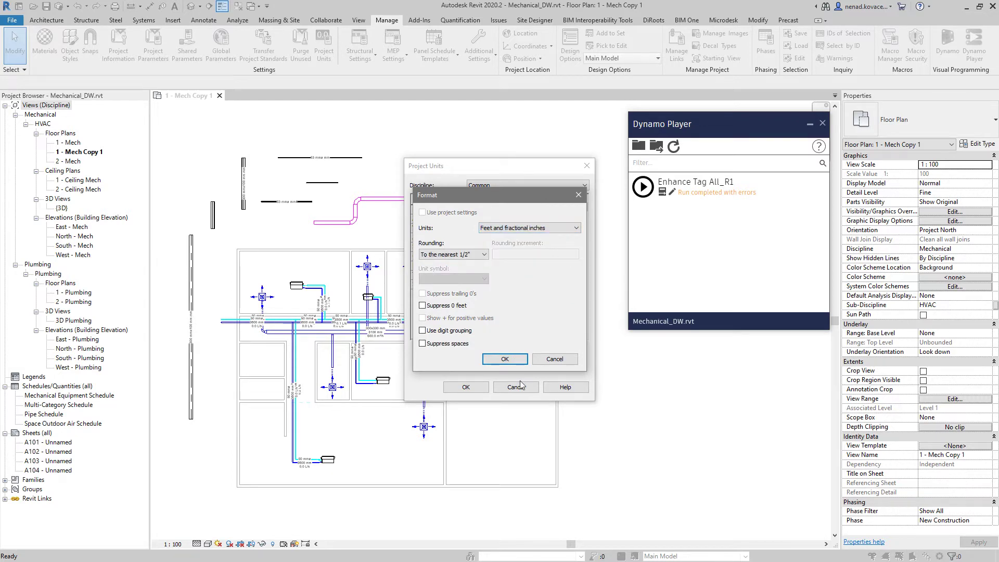
left_click(505, 358)
left_click(516, 387)
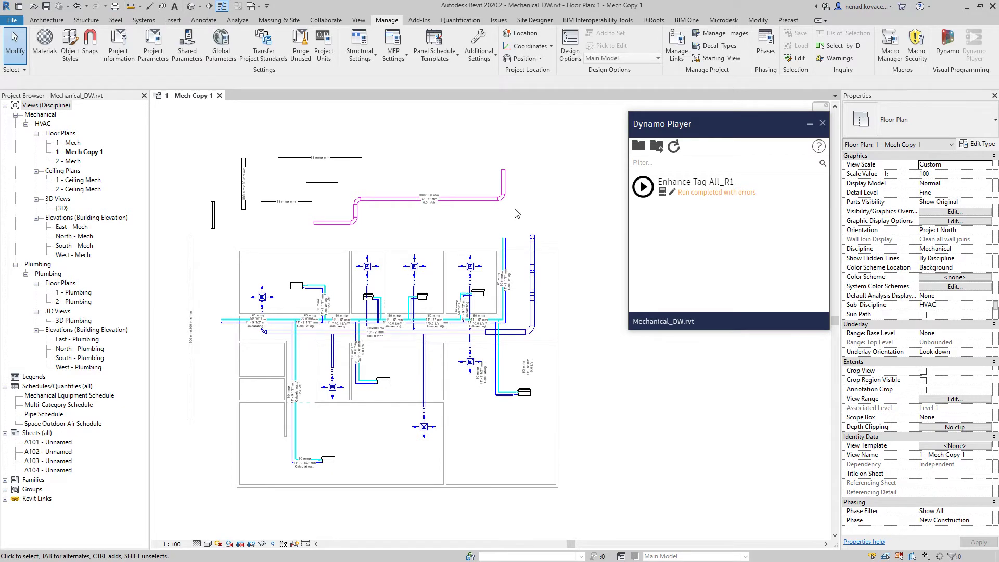
Step: Check that the pipe tags now show feet and inches, then rerun Enhance Tag All_R1
scroll(286, 327, "up", 3)
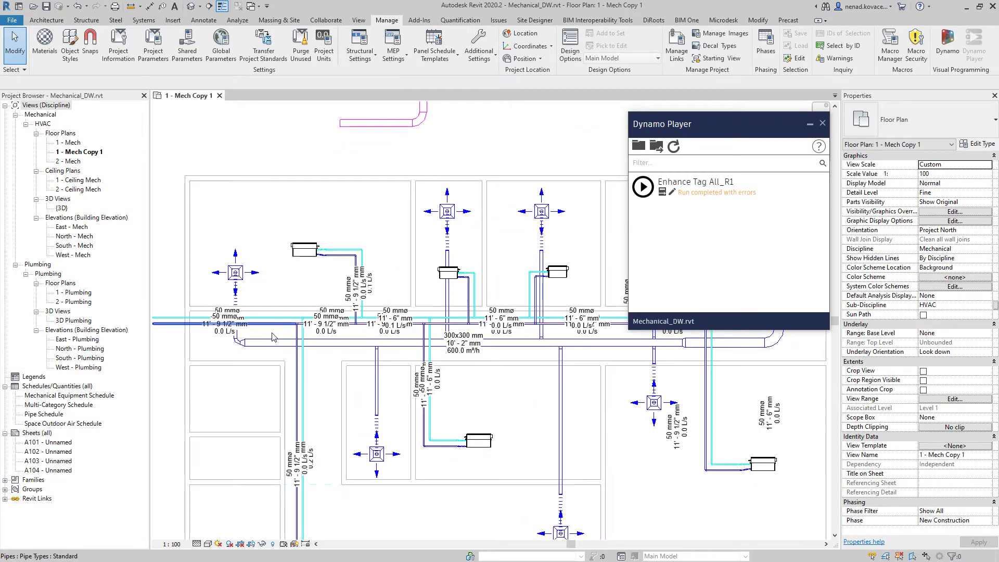
scroll(367, 249, "down", 2)
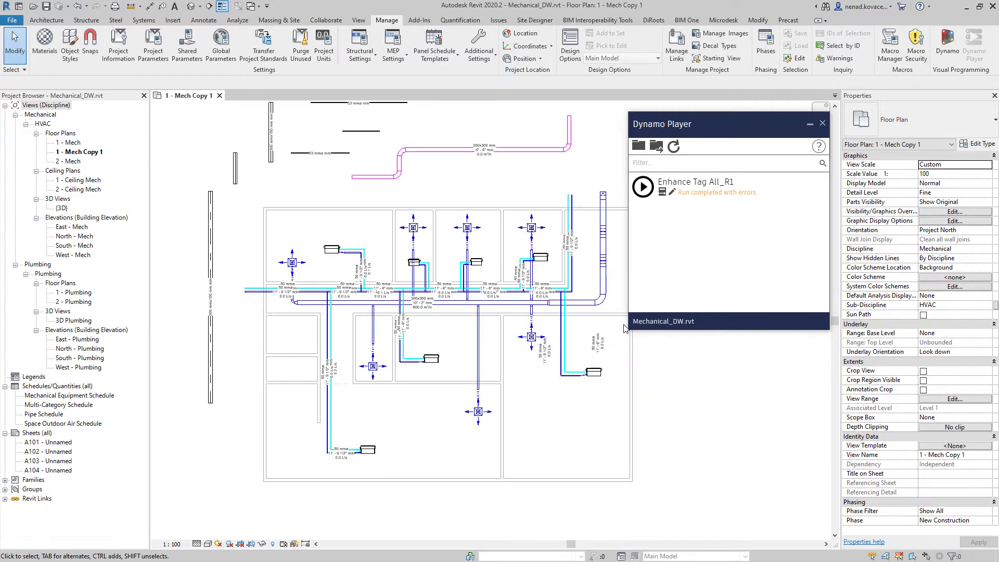
left_click(642, 186)
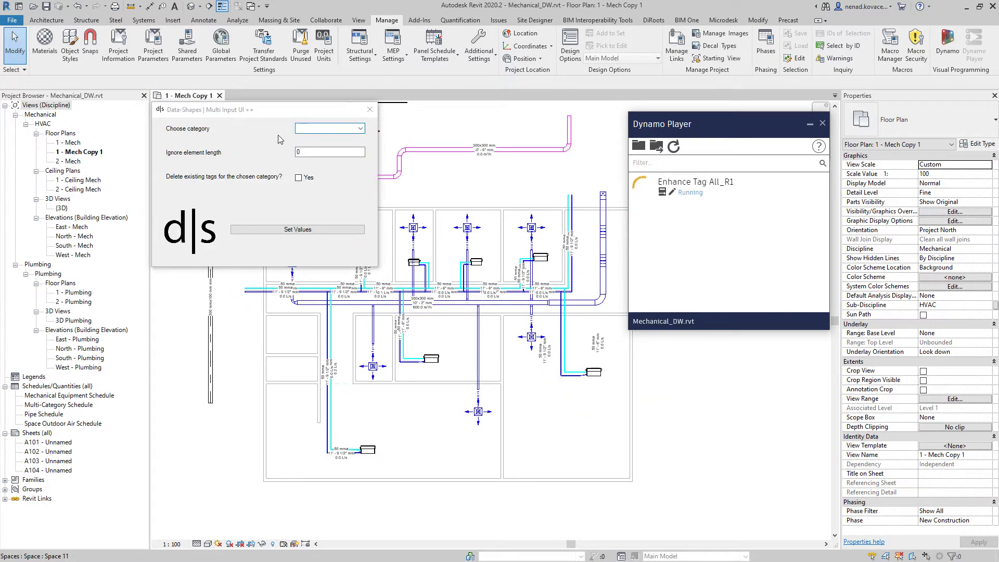
Step: Run the form on Pipes with ignore length 100000 and Delete existing tags enabled
left_click(360, 128)
left_click(356, 148)
left_click_drag(323, 117, 195, 94)
key("Tab")
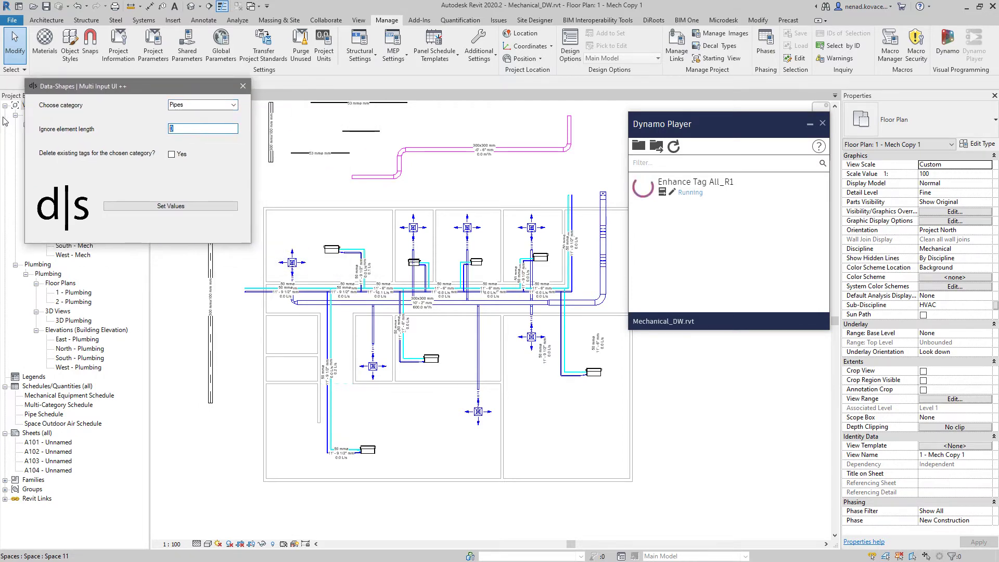
type("100000")
left_click(178, 154)
left_click(178, 206)
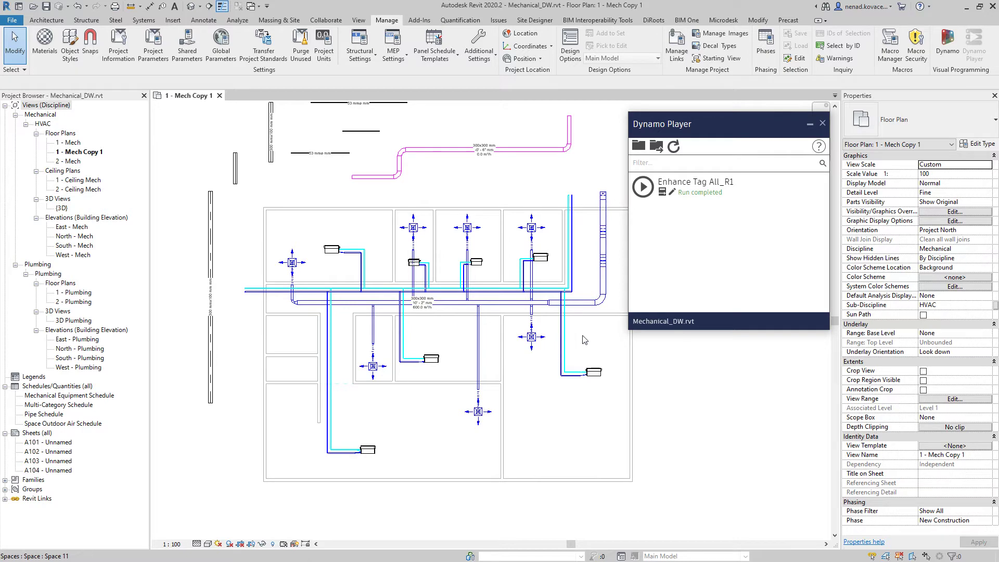
scroll(424, 304, "up", 5)
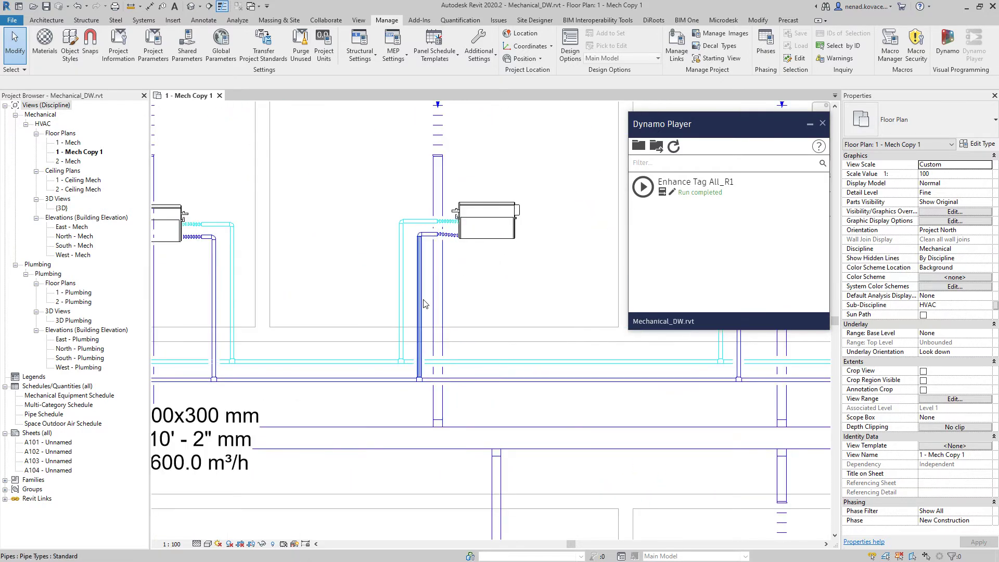
Step: Read the selected vertical pipe's 6' 4 15/256" length, then rerun Enhance Tag All_R1
left_click(420, 312)
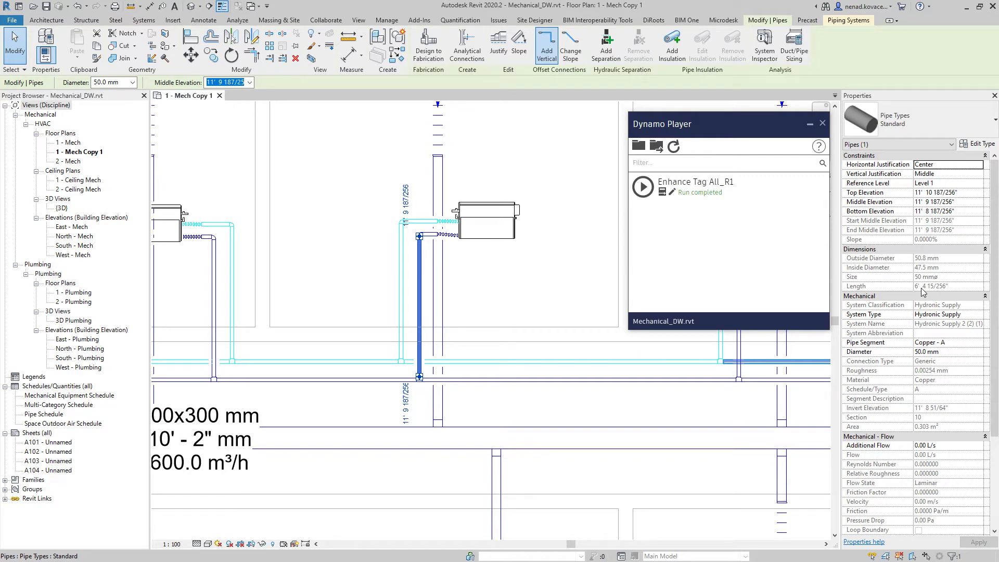
scroll(412, 279, "down", 5)
left_click(642, 186)
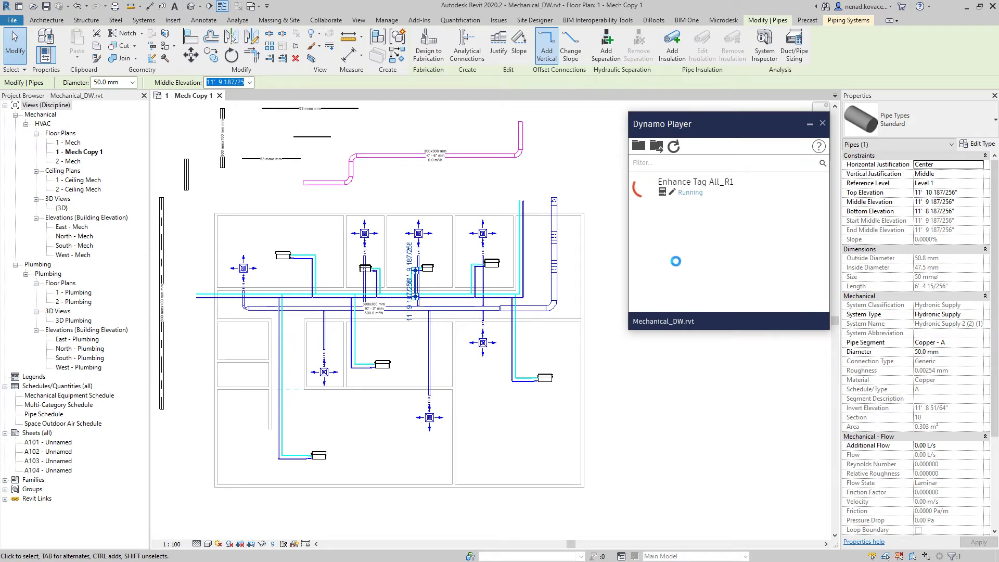
Step: Tag the pipes with Pipes chosen and an ignore element length of 2
left_click(360, 128)
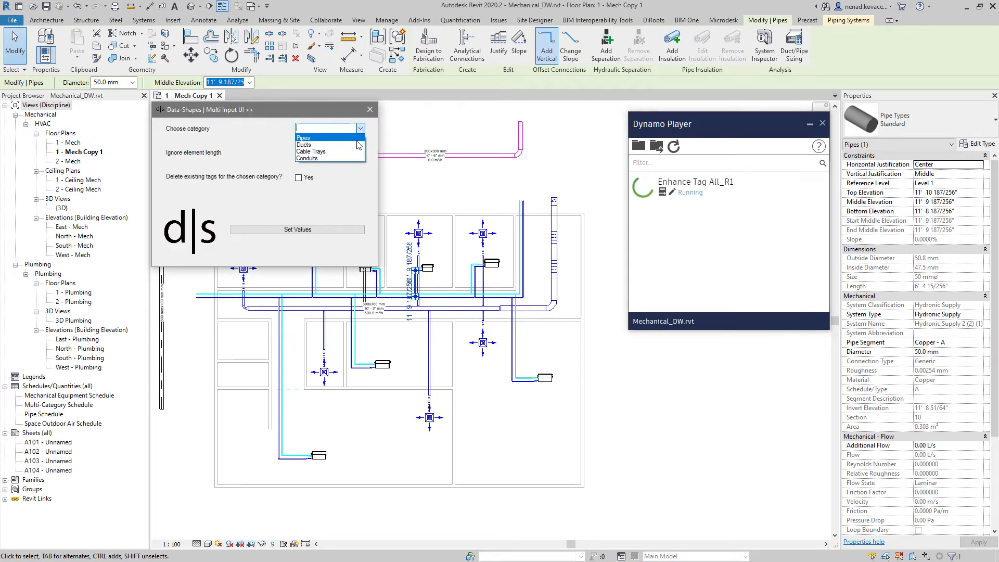
left_click(358, 138)
key("Tab")
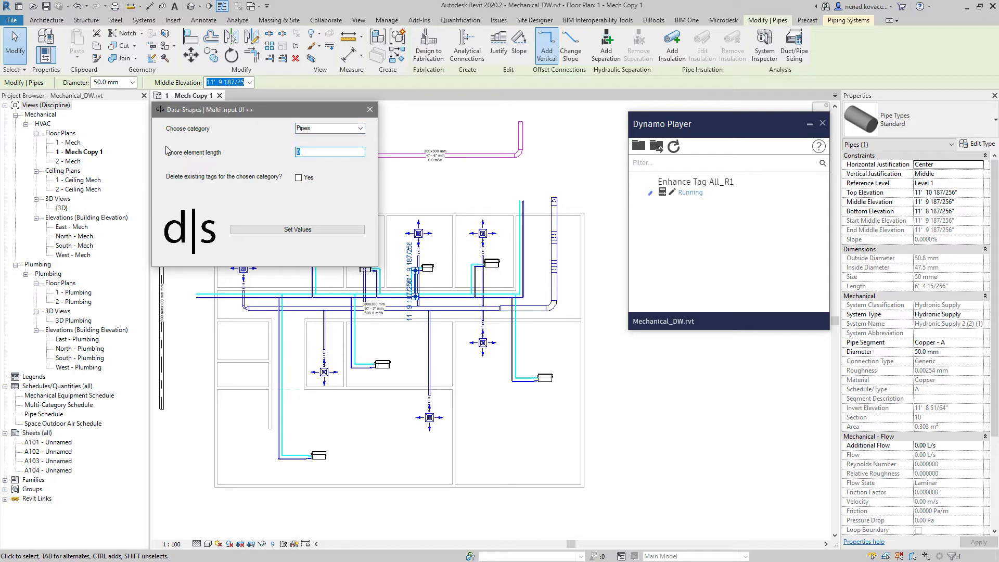
type("2")
left_click(297, 230)
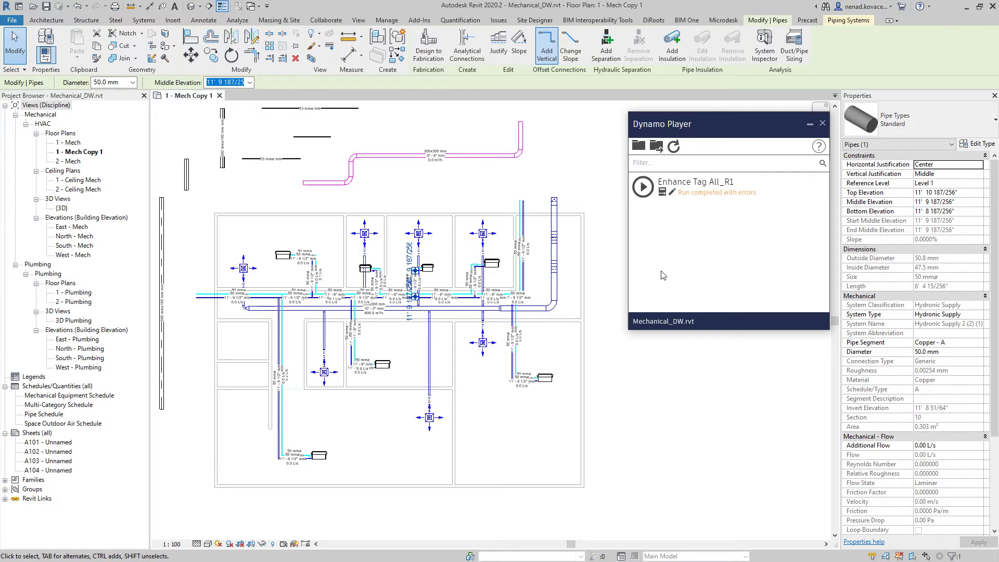
Step: Rerun on Pipes with ignore length 8, replacing existing tags, then open Project Units
left_click(643, 187)
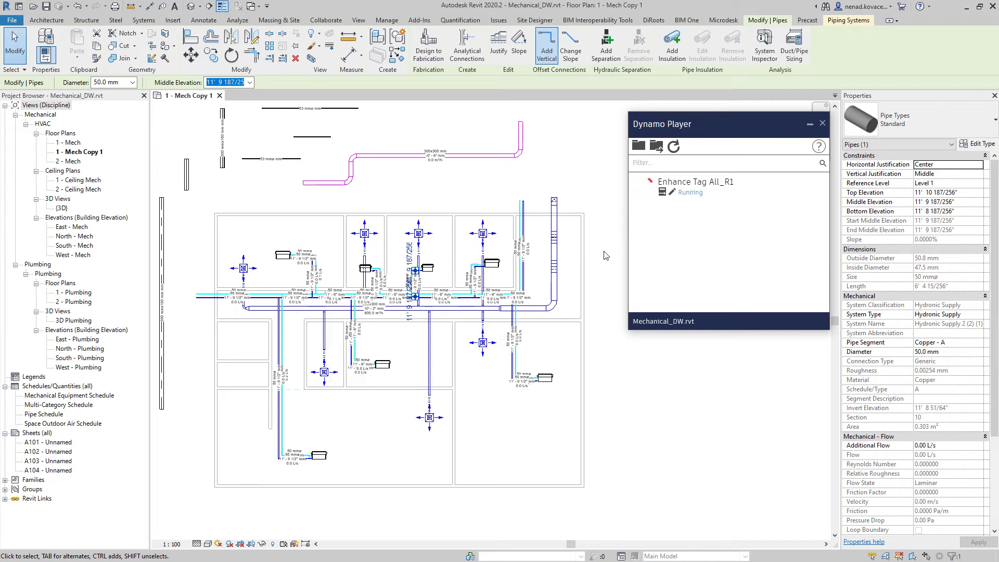
left_click(361, 129)
left_click(313, 150)
key("Tab")
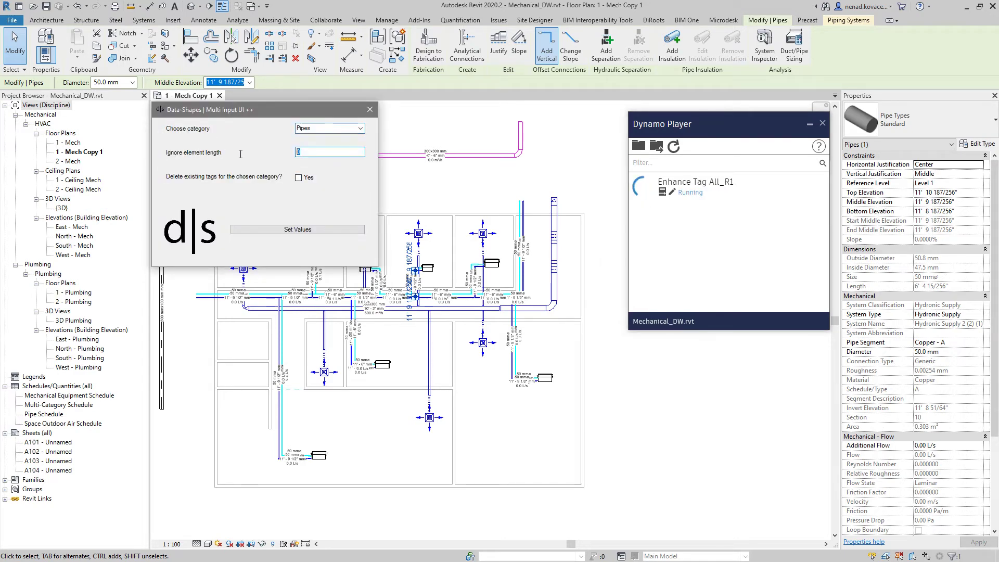
left_click(308, 230)
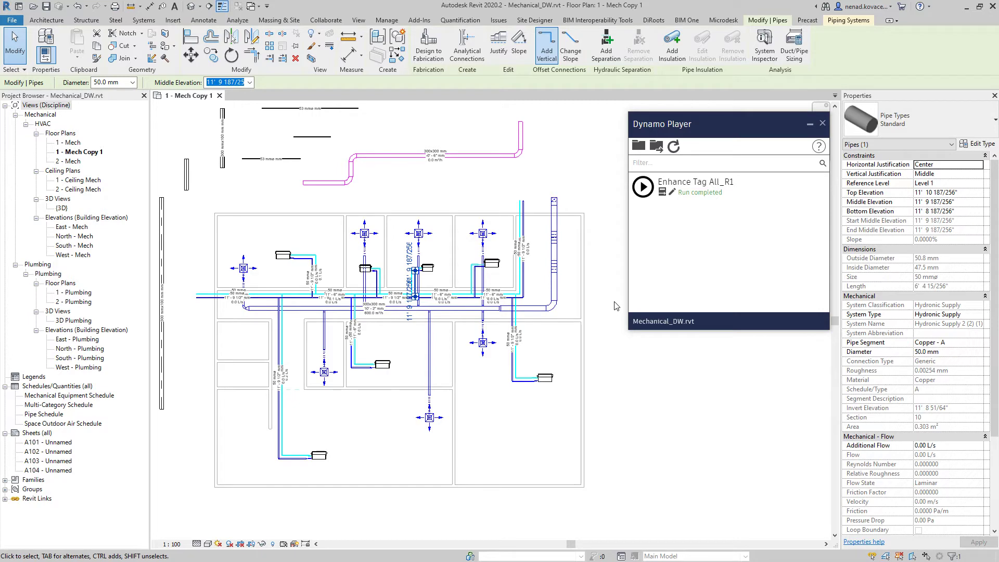
key("u")
key("n")
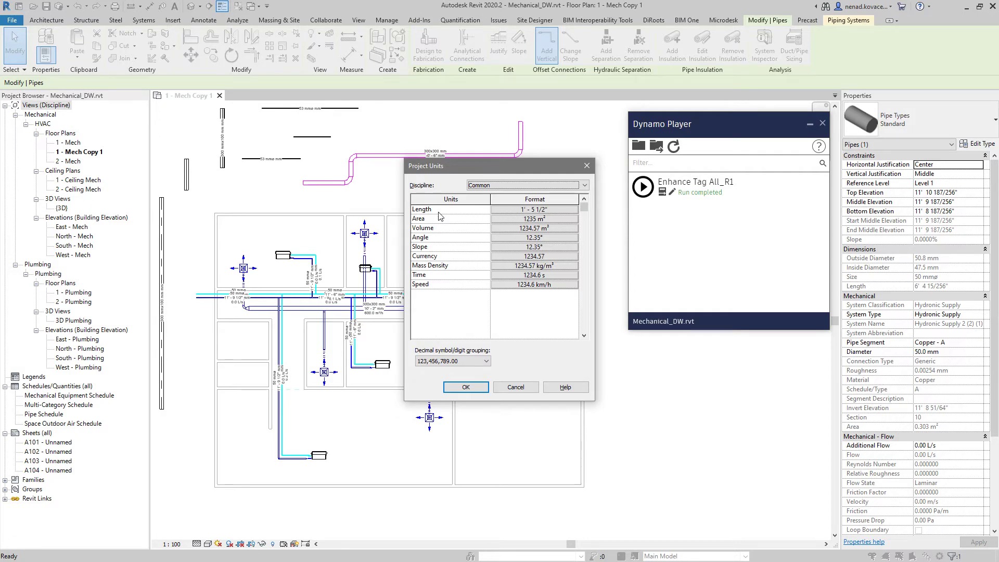
Step: Close the Project Units dialog and the Dynamo Player window
left_click(503, 385)
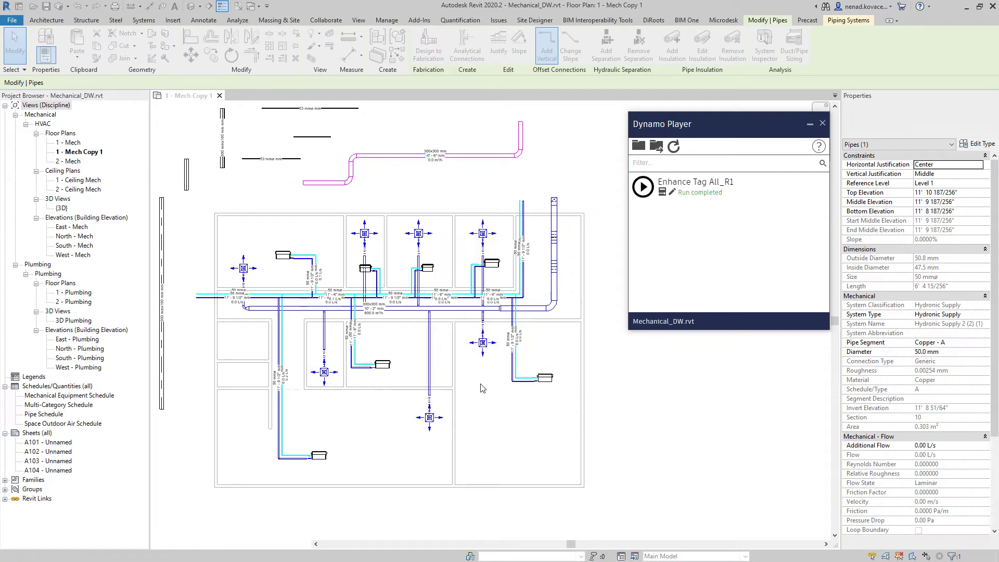
left_click(645, 186)
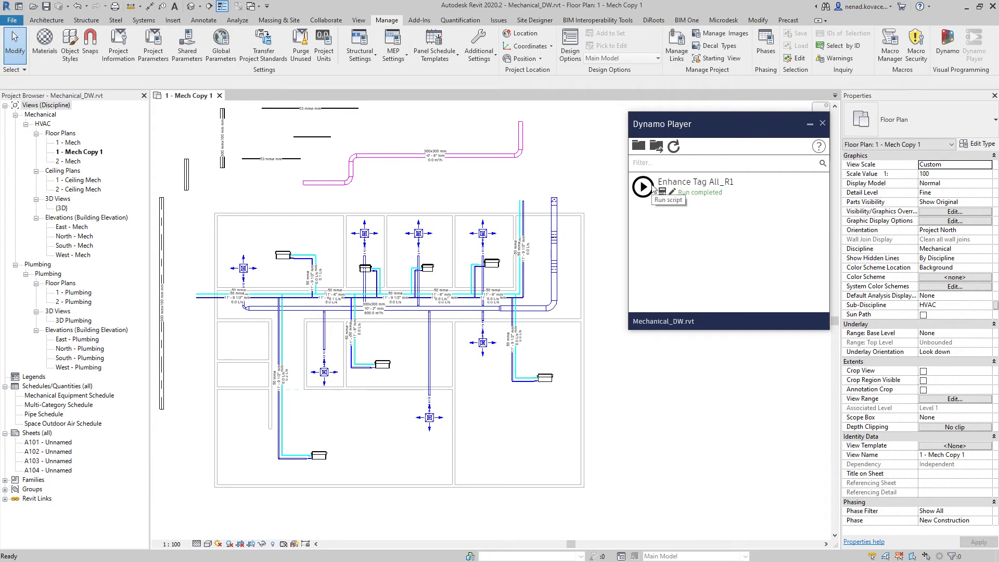
left_click(821, 123)
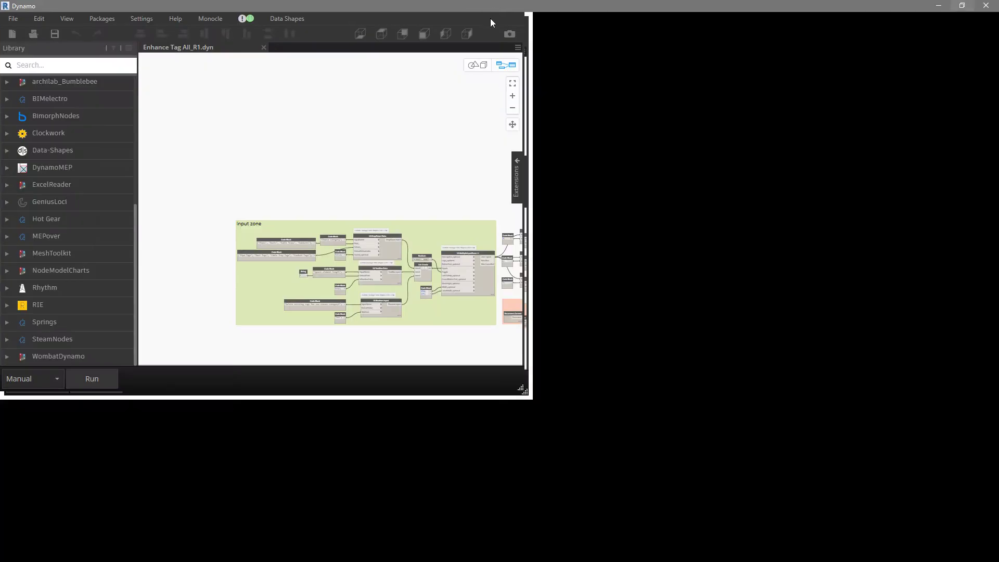
Step: Maximize the Dynamo window and zoom into the Input zone group
double_click(490, 17)
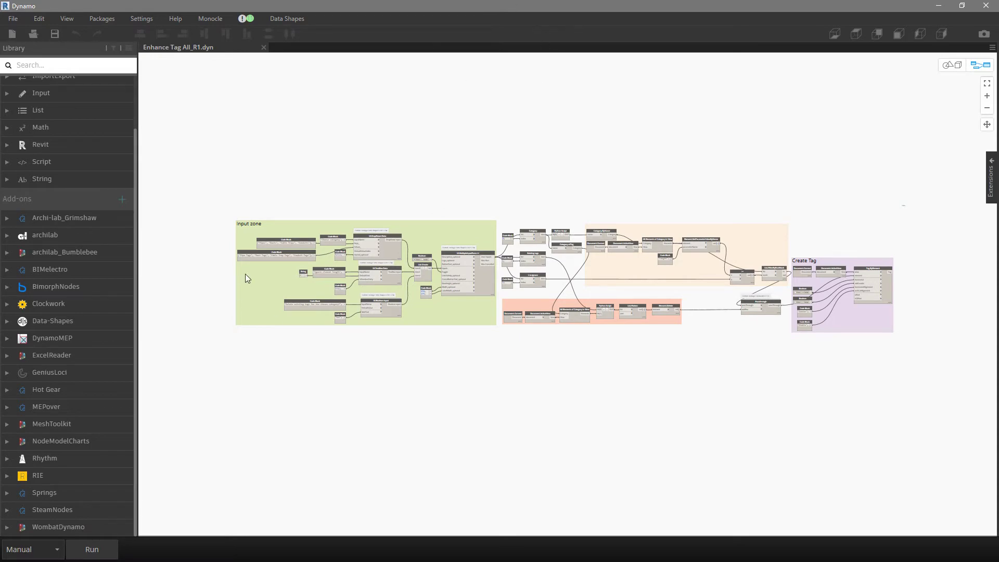
scroll(246, 270, "up", 3)
scroll(248, 271, "up", 3)
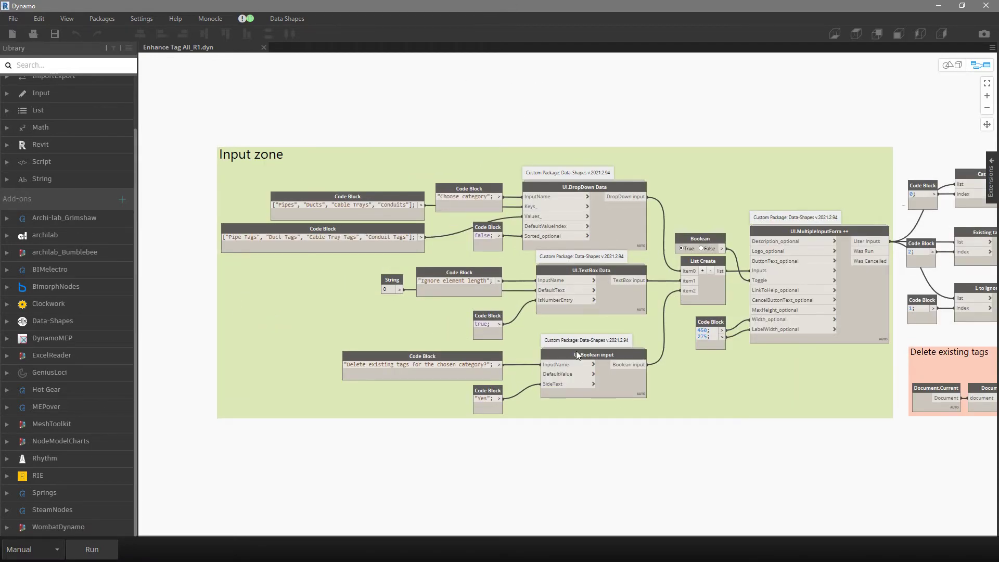
scroll(395, 248, "up", 2)
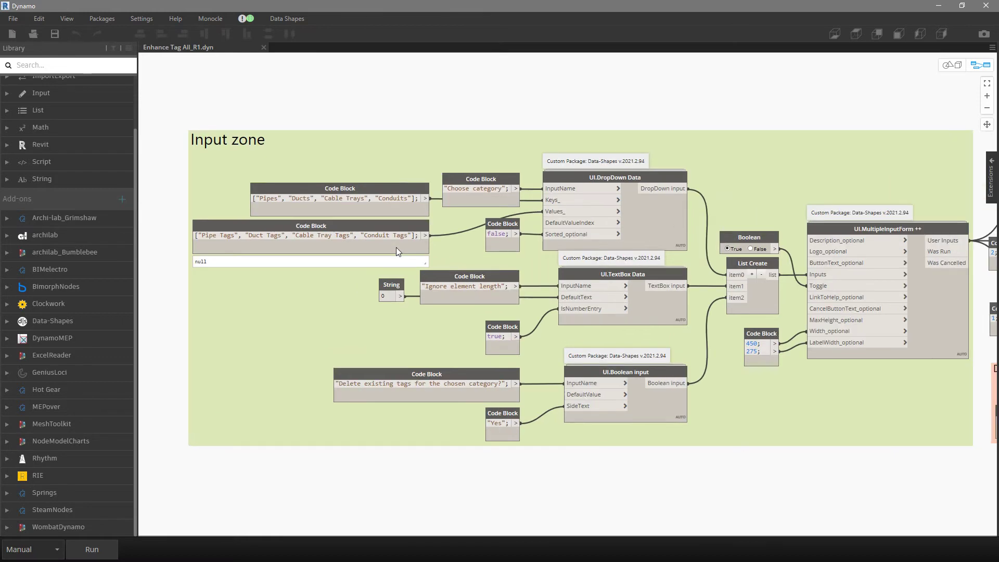
Step: Highlight the category list (Pipes through Conduits) and the matching tag-name list Code Blocks
mouse_move(413, 214)
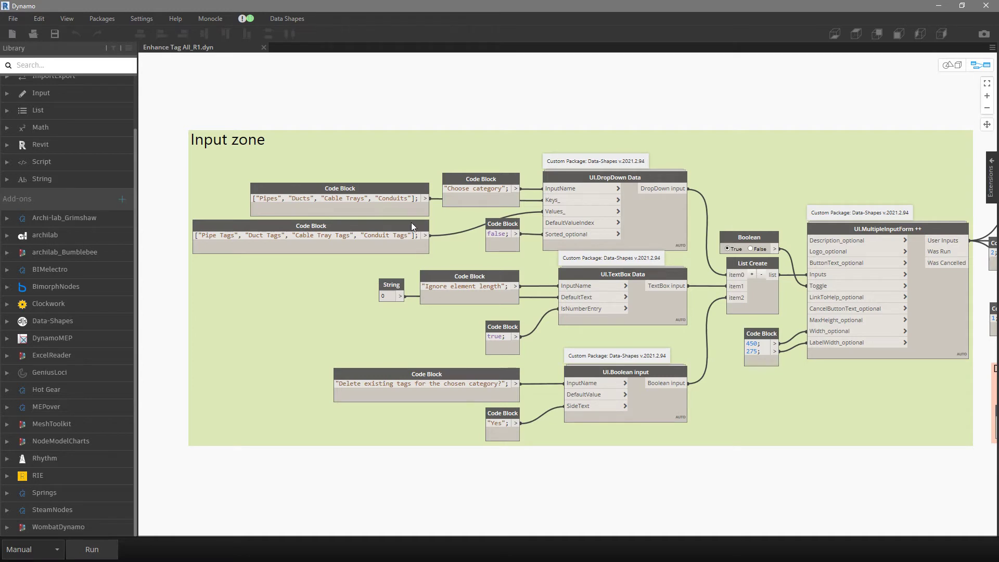
mouse_move(363, 205)
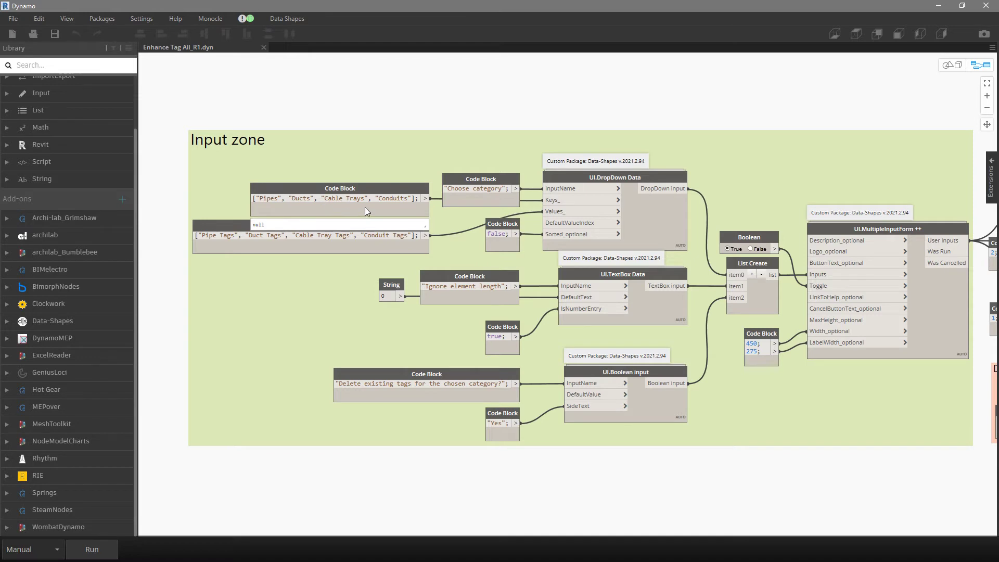
left_click_drag(407, 235, 224, 235)
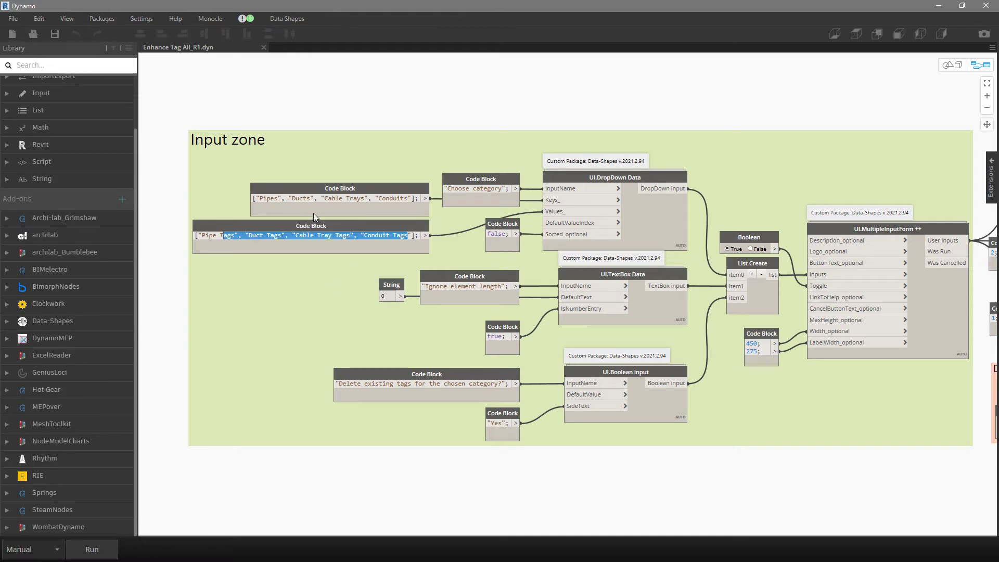
left_click(273, 194)
mouse_move(217, 241)
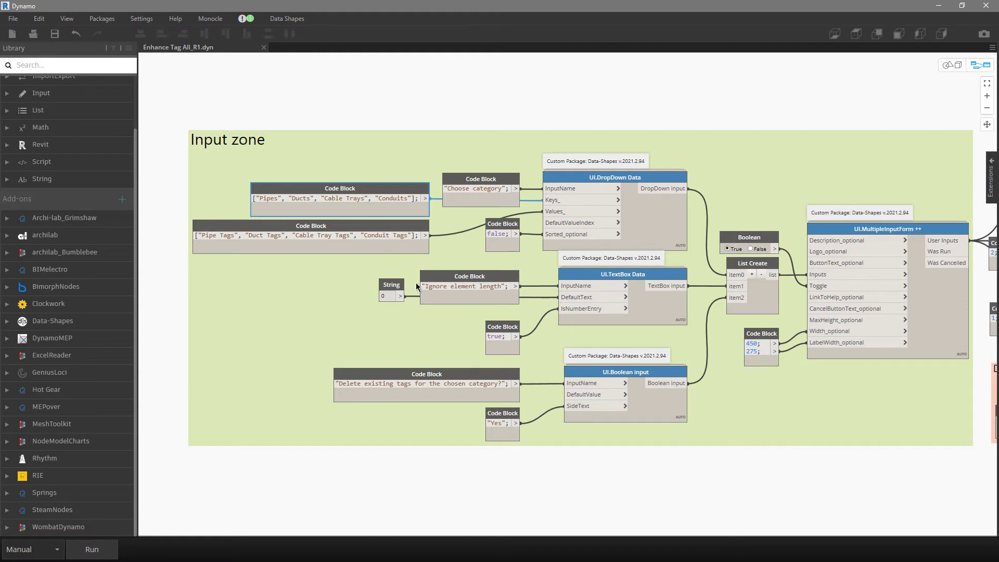
left_click_drag(259, 200, 411, 199)
left_click(409, 218)
left_click_drag(300, 241, 192, 238)
left_click(224, 260)
Step: Pan to the Create Tag group and select the Category node to preview its output
scroll(338, 311, "down", 3)
middle_click_drag(841, 414, 560, 299)
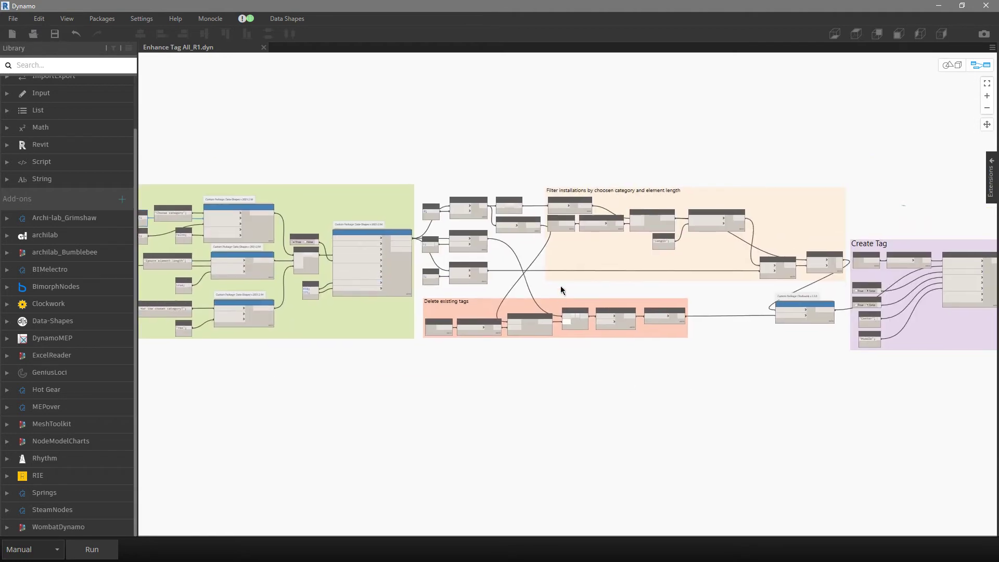
scroll(562, 287, "up", 4)
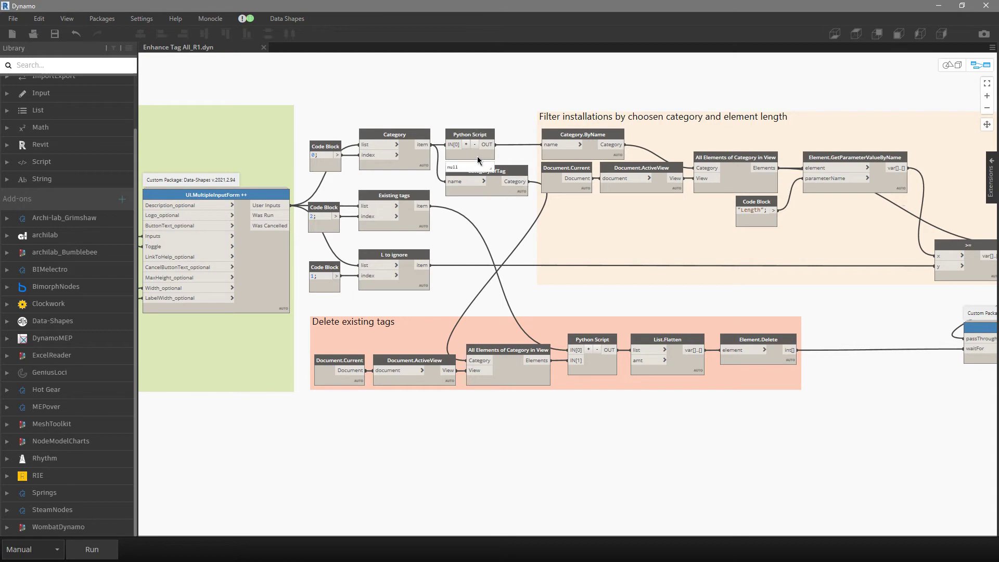
scroll(474, 144, "up", 1)
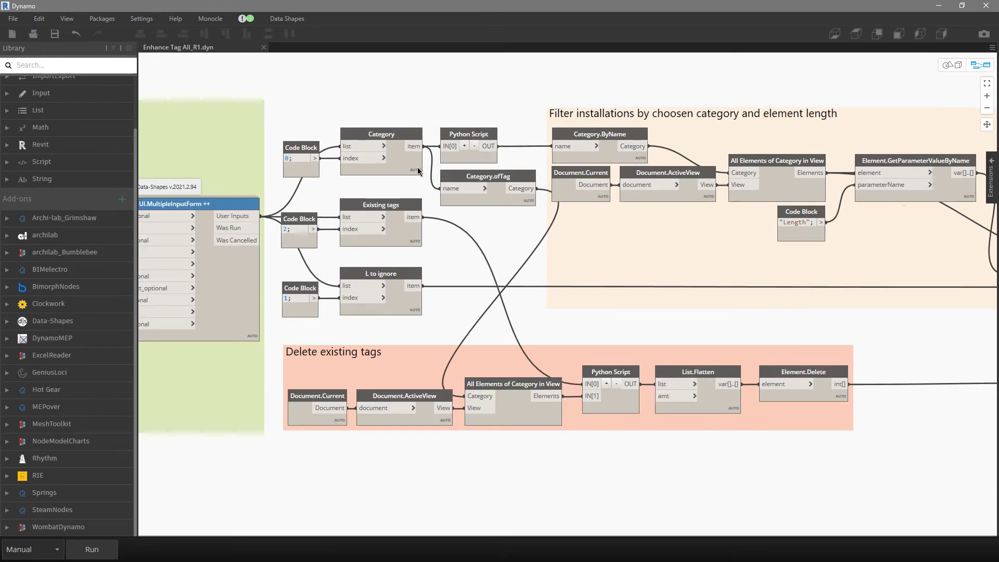
left_click(382, 151)
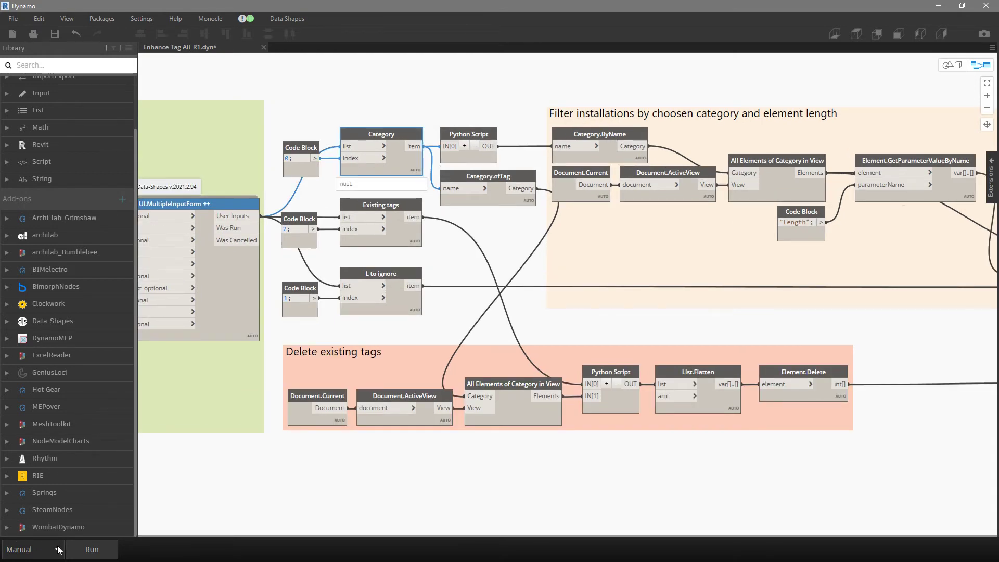
Step: Run the graph, choosing Ducts in the input form, so Category returns Duct Tags
left_click(92, 550)
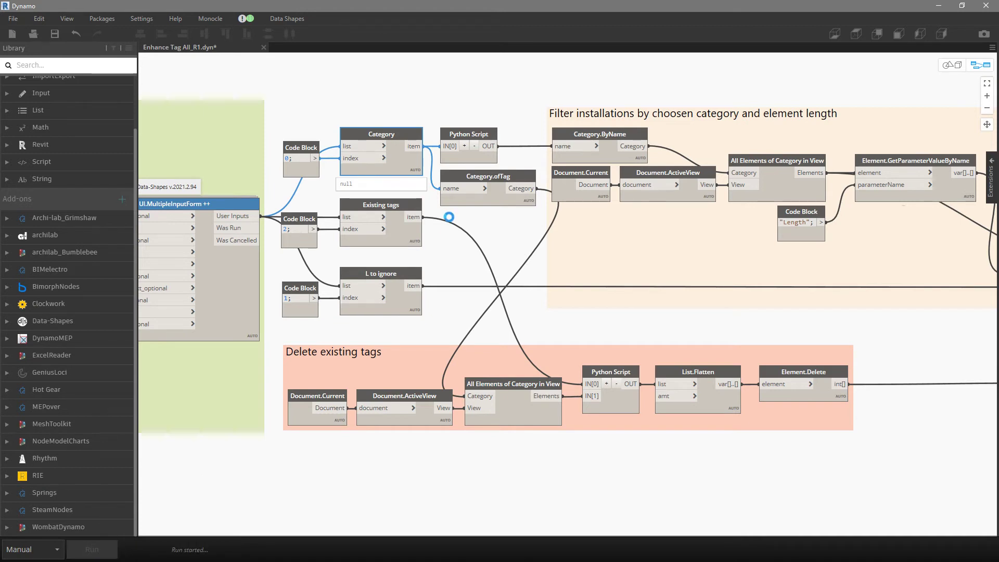
left_click(360, 128)
left_click(352, 145)
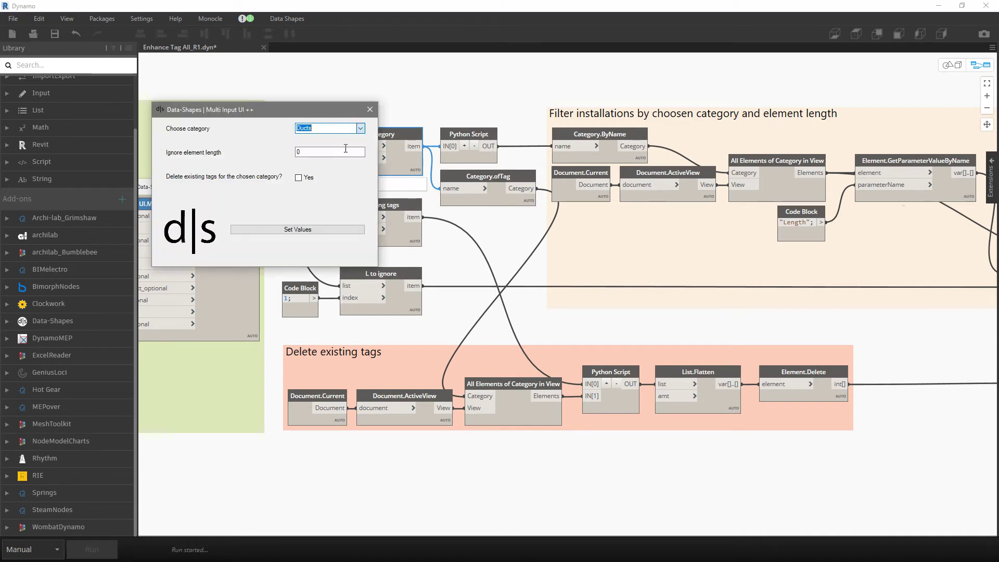
key("Tab")
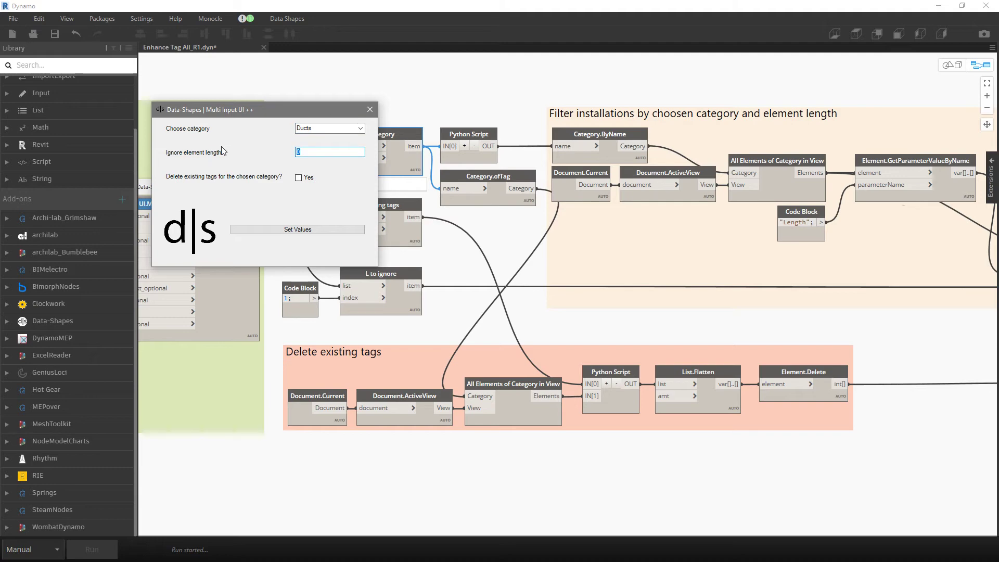
left_click(298, 229)
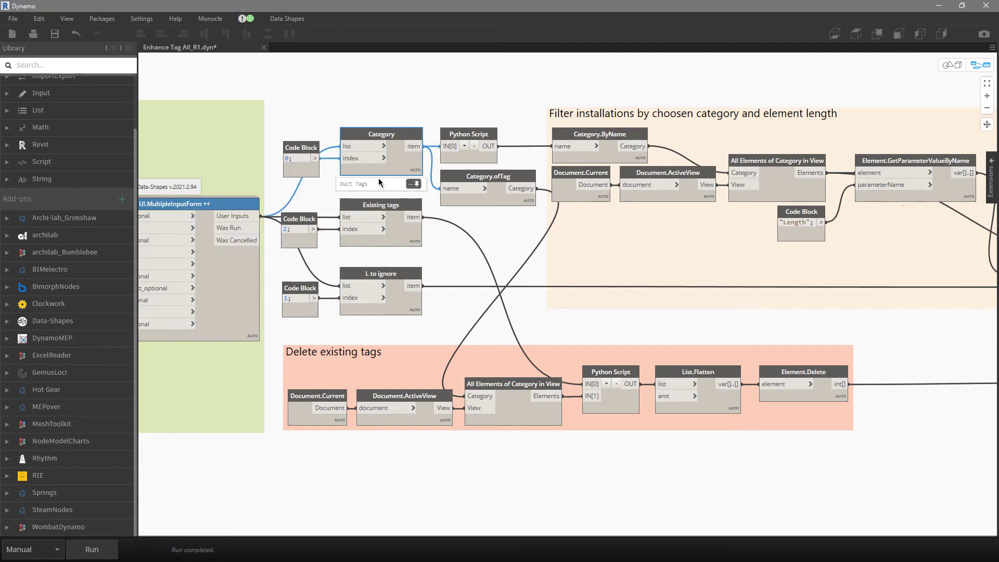
scroll(717, 237, "down", 5)
scroll(324, 245, "up", 3)
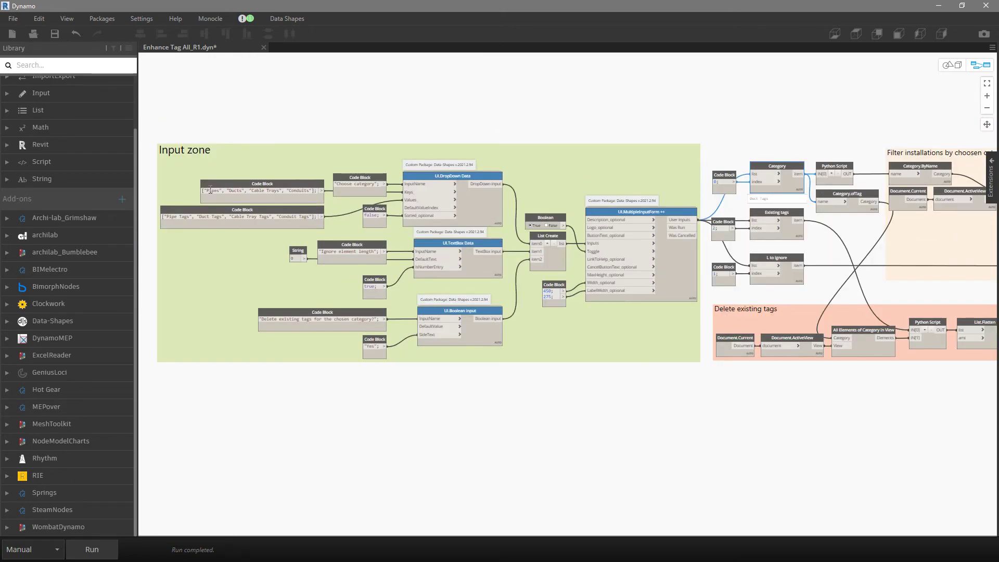
scroll(830, 202, "up", 5)
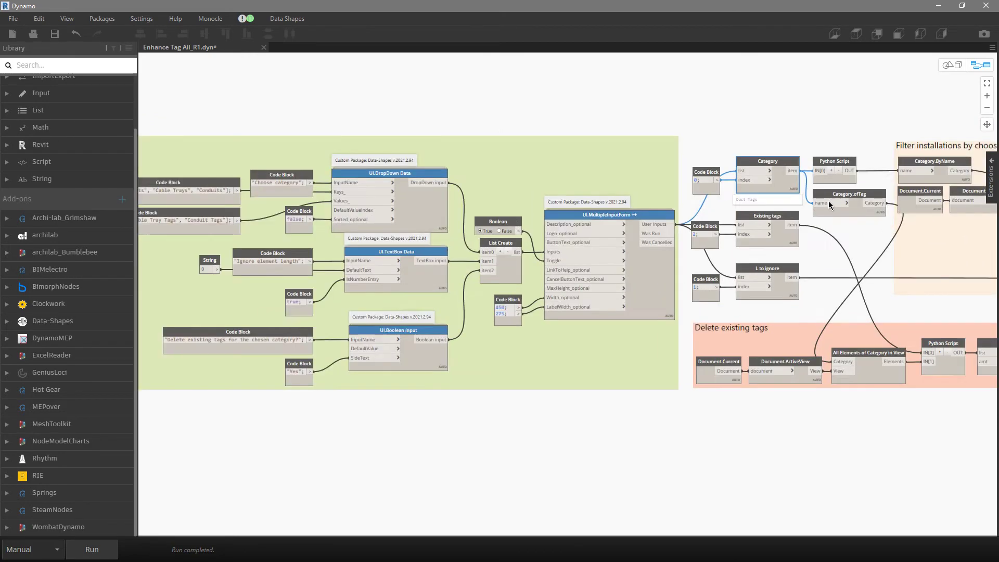
scroll(480, 124, "down", 4)
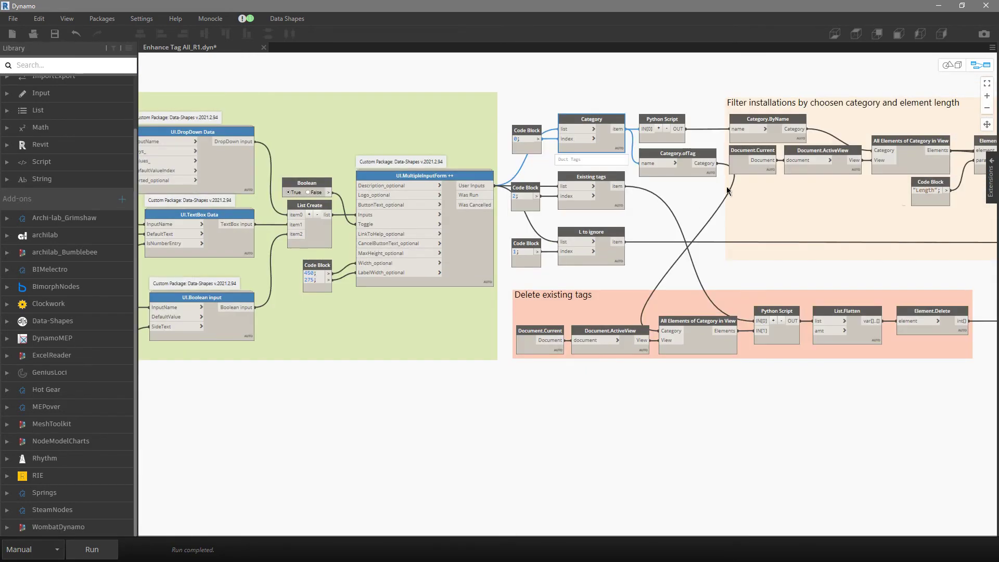
scroll(727, 186, "up", 3)
middle_click_drag(727, 190, 615, 173)
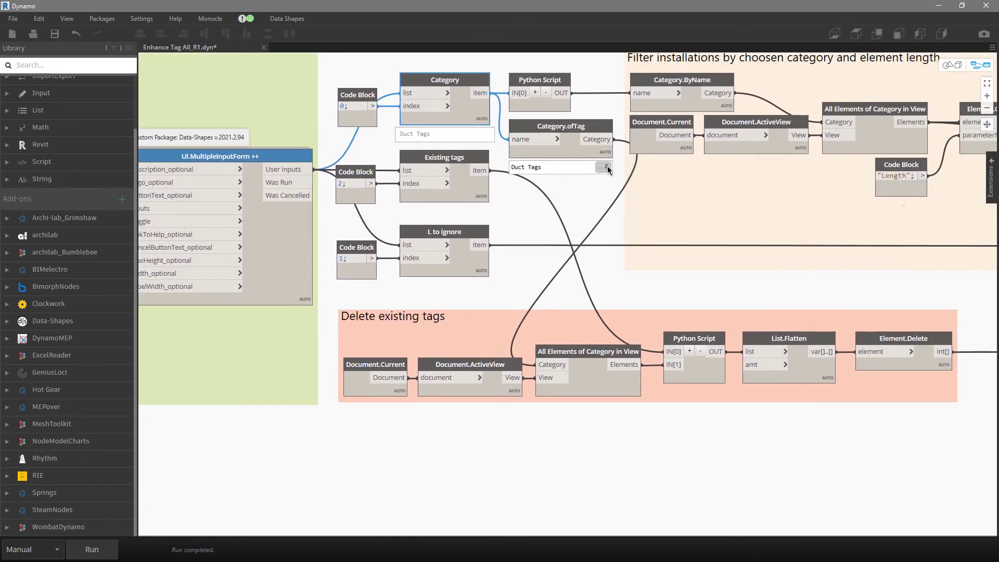
mouse_move(563, 155)
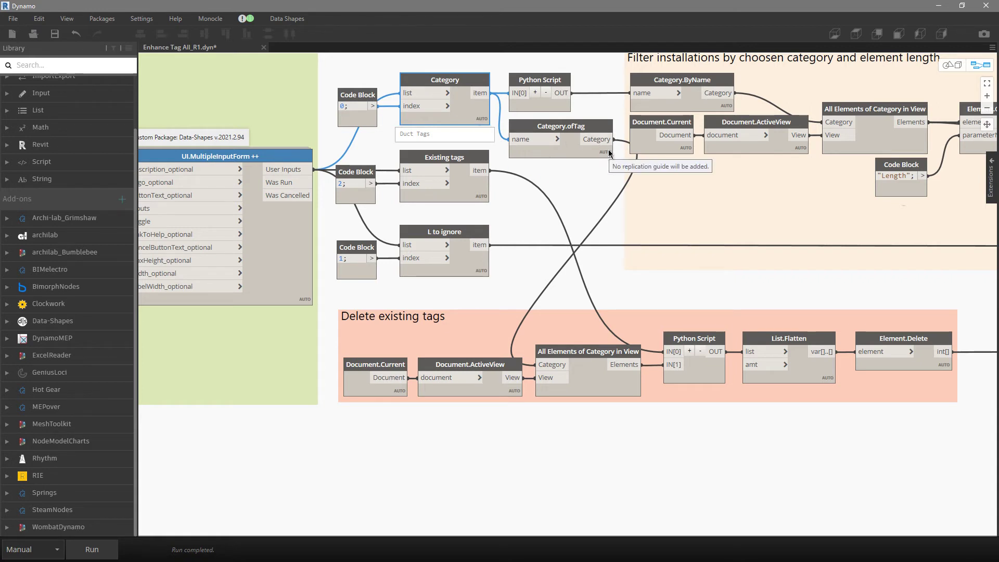
mouse_move(481, 136)
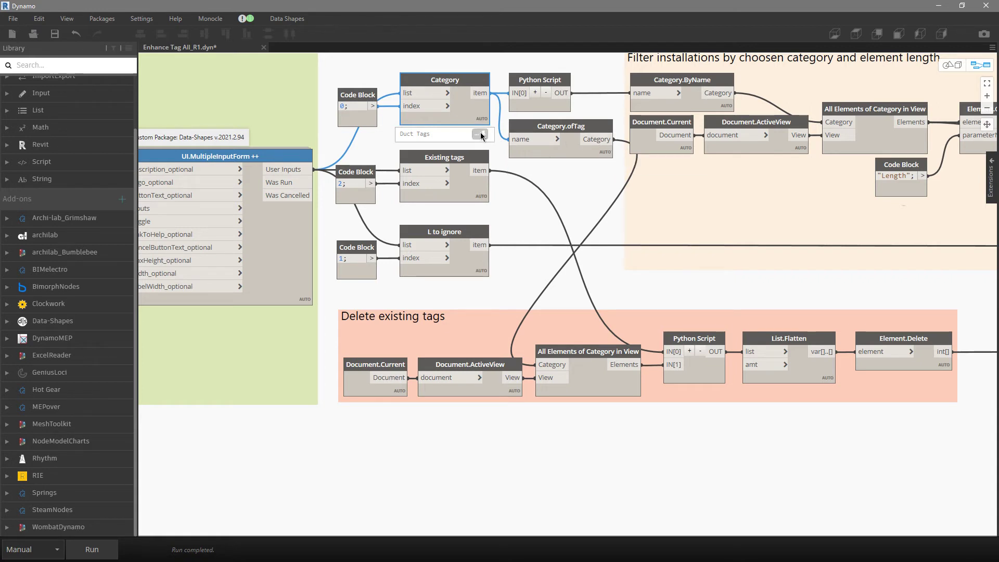
double_click(549, 107)
left_click_drag(545, 164, 827, 168)
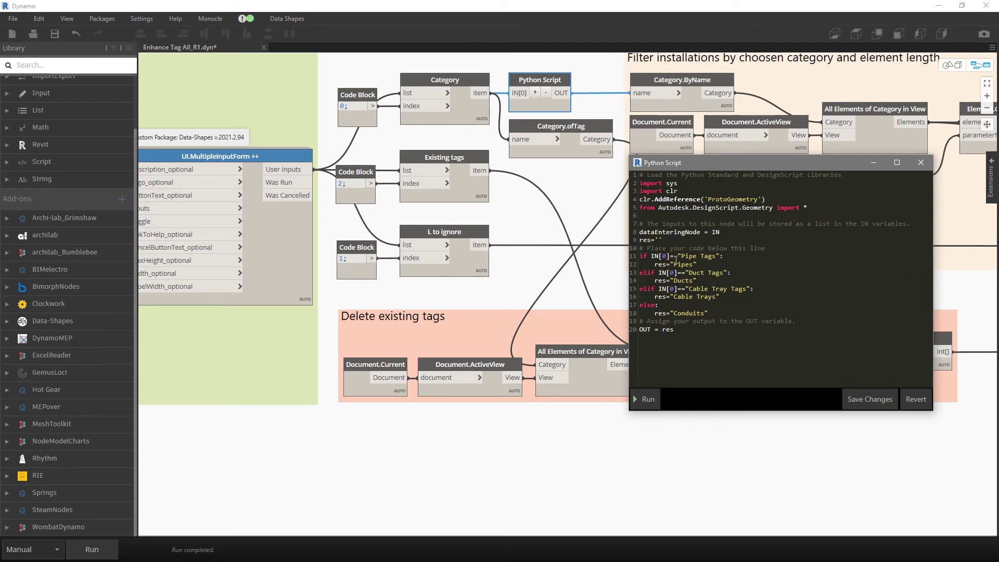
left_click_drag(685, 264, 639, 255)
left_click(685, 264)
mouse_move(695, 273)
left_mouse_down()
mouse_move(697, 280)
mouse_move(715, 274)
left_mouse_up()
left_click(690, 281)
left_click(869, 399)
scroll(516, 244, "down", 1)
middle_click_drag(532, 236, 470, 266)
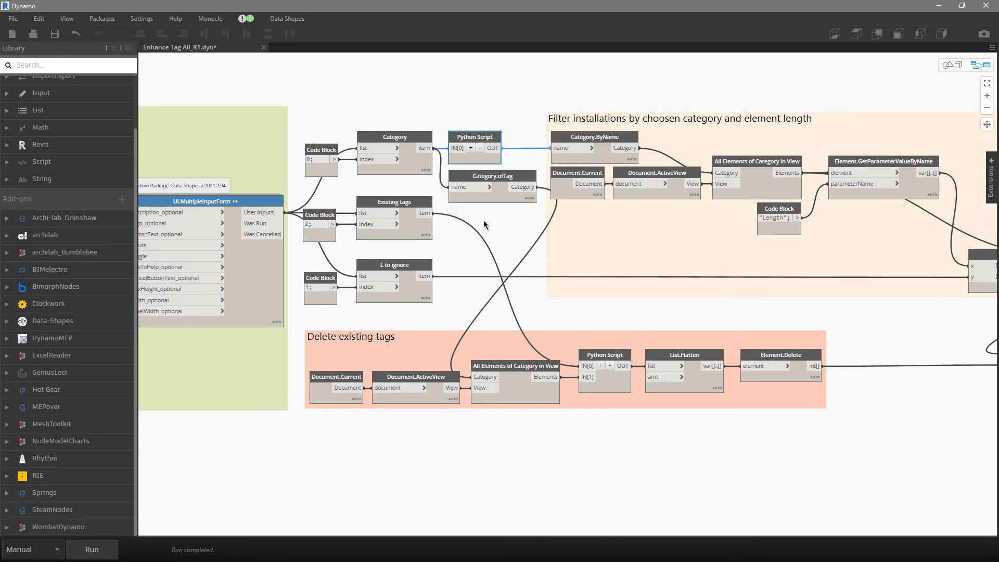
mouse_move(495, 148)
left_click(497, 172)
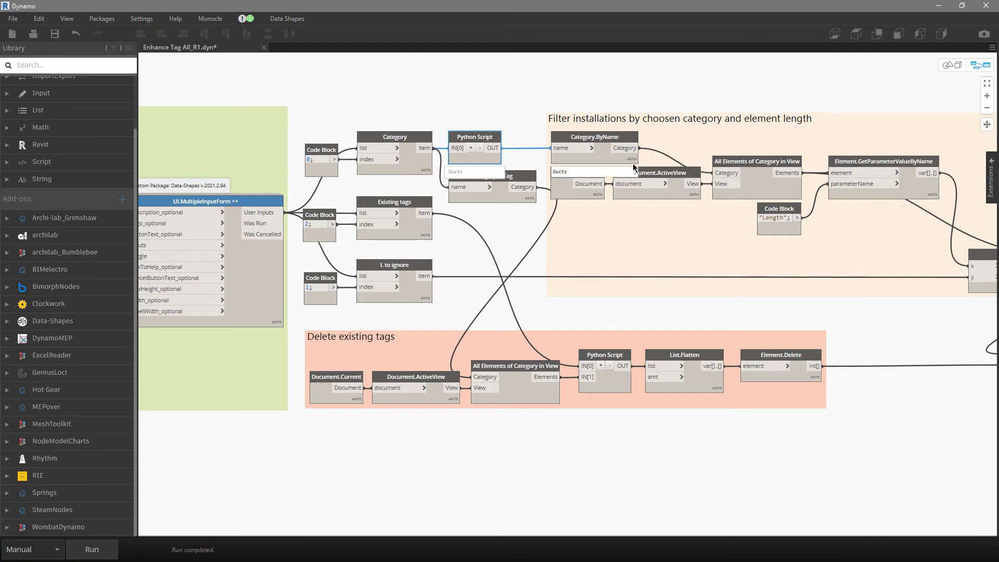
left_click(614, 156)
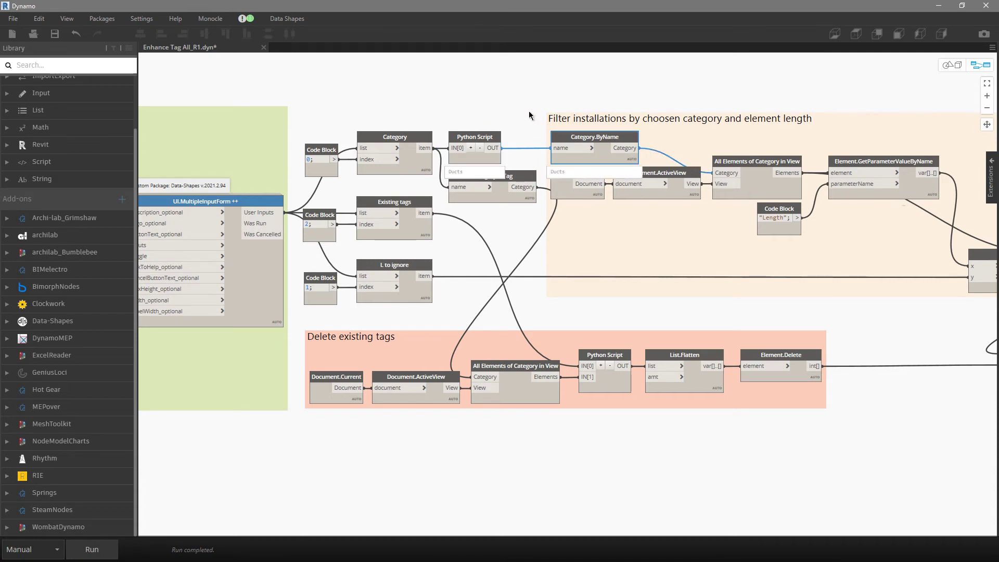
left_click(492, 165)
left_click(624, 156)
middle_click_drag(765, 196, 722, 186)
mouse_move(741, 193)
left_click(741, 184)
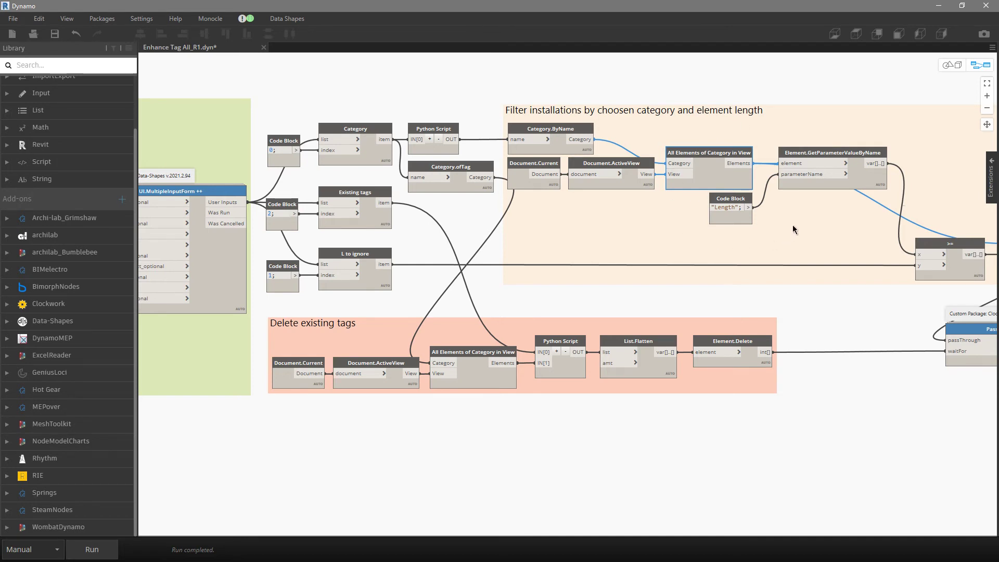
middle_click_drag(792, 229, 741, 210)
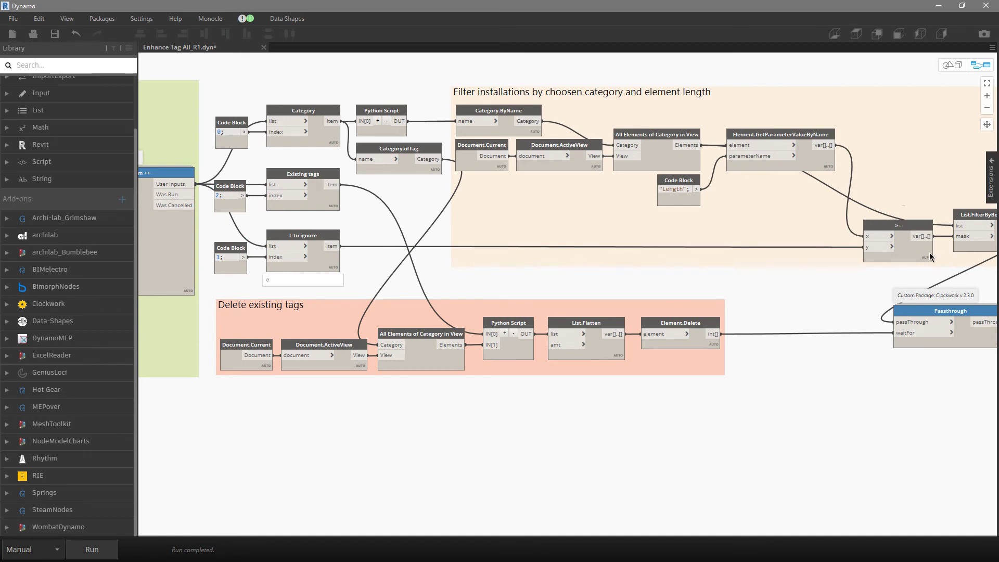
left_click(877, 336)
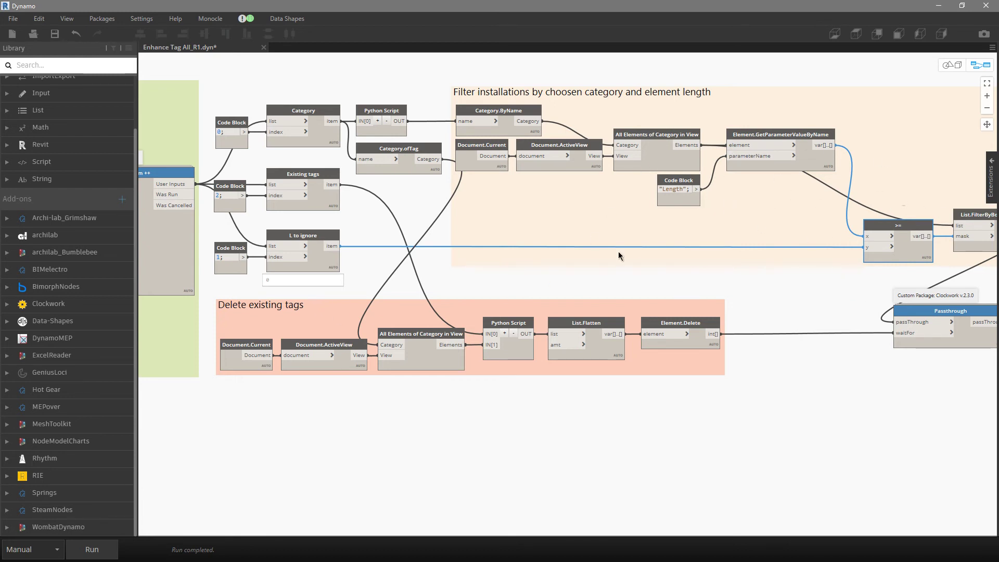
left_click(330, 268)
scroll(375, 183, "down", 3)
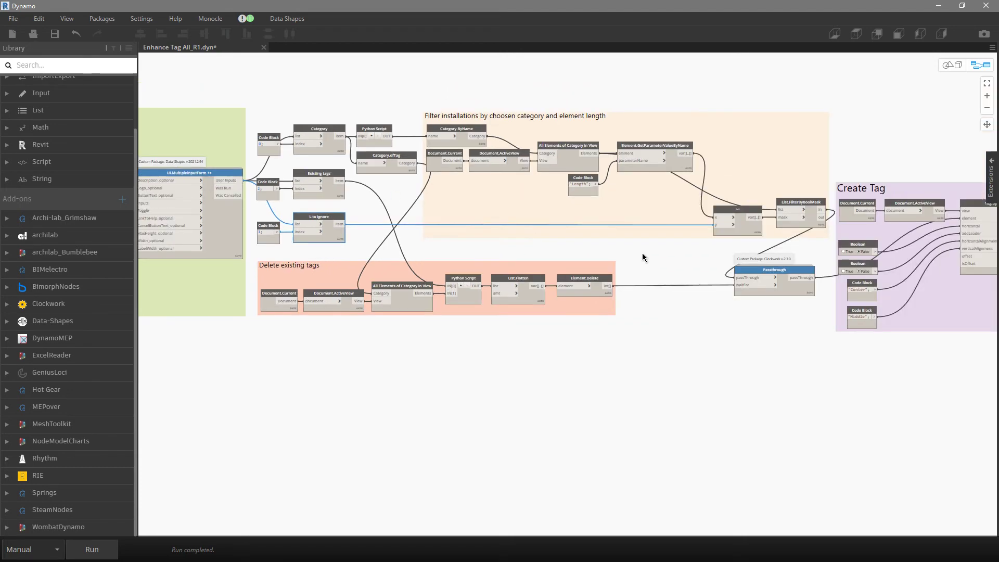
scroll(509, 365, "up", 3)
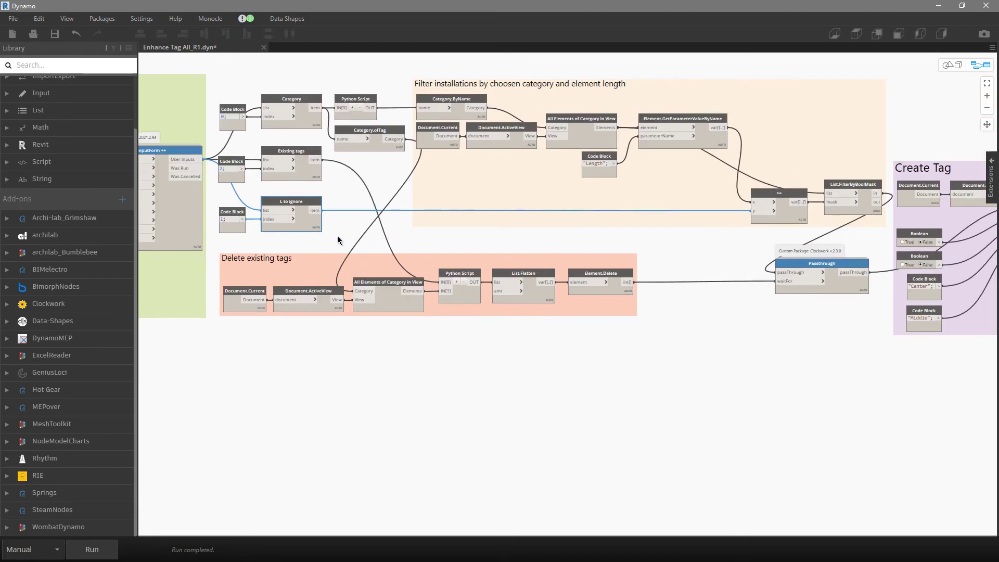
scroll(208, 180, "up", 2)
mouse_move(350, 180)
left_click(301, 193)
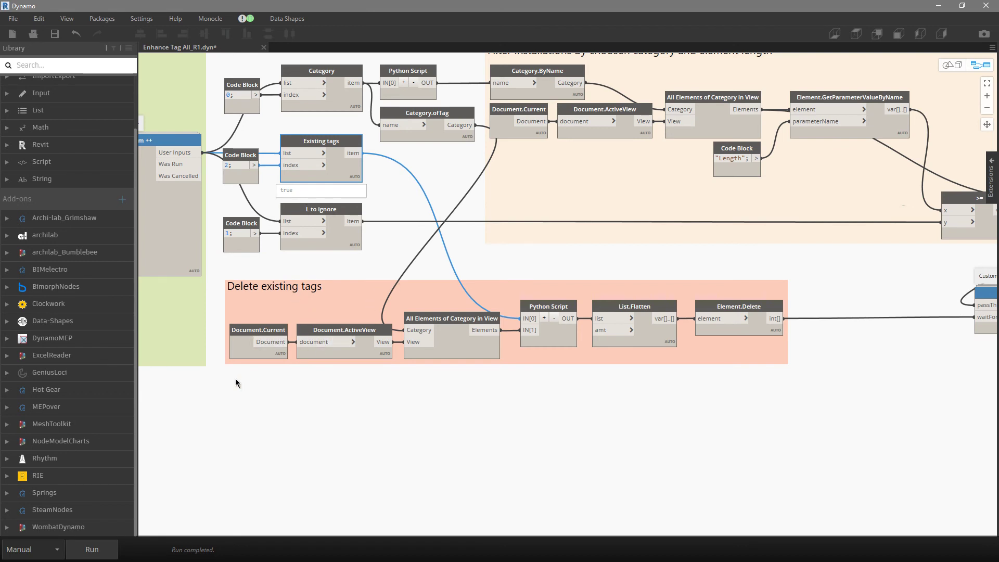
mouse_move(433, 342)
double_click(554, 343)
left_click_drag(433, 159, 700, 181)
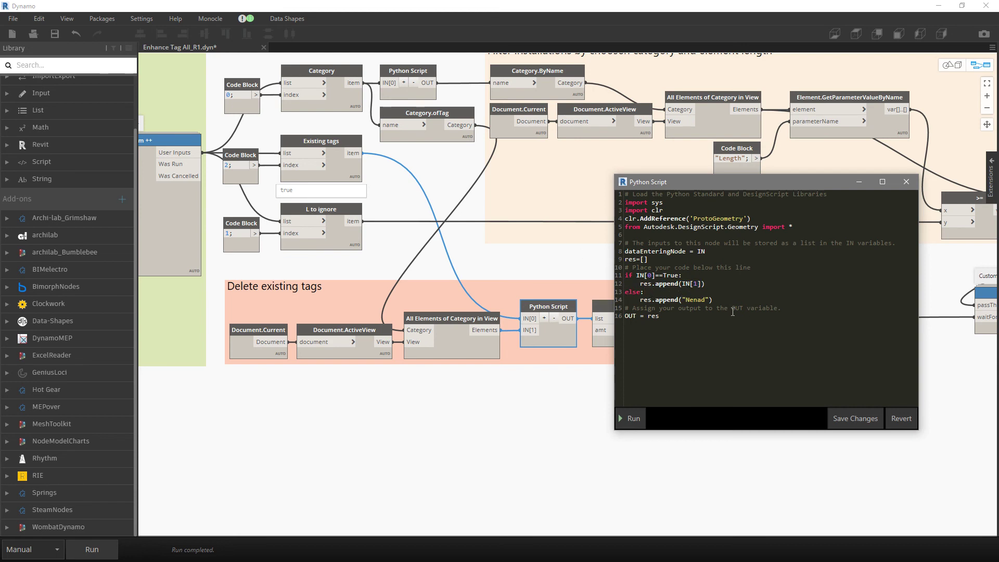
left_click_drag(712, 300, 639, 301)
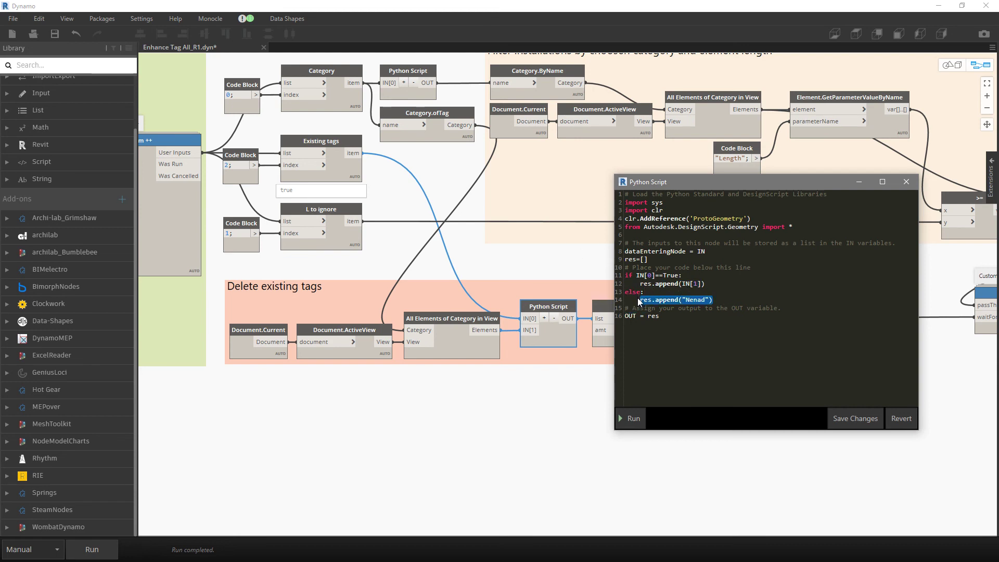
left_click_drag(698, 188, 386, 59)
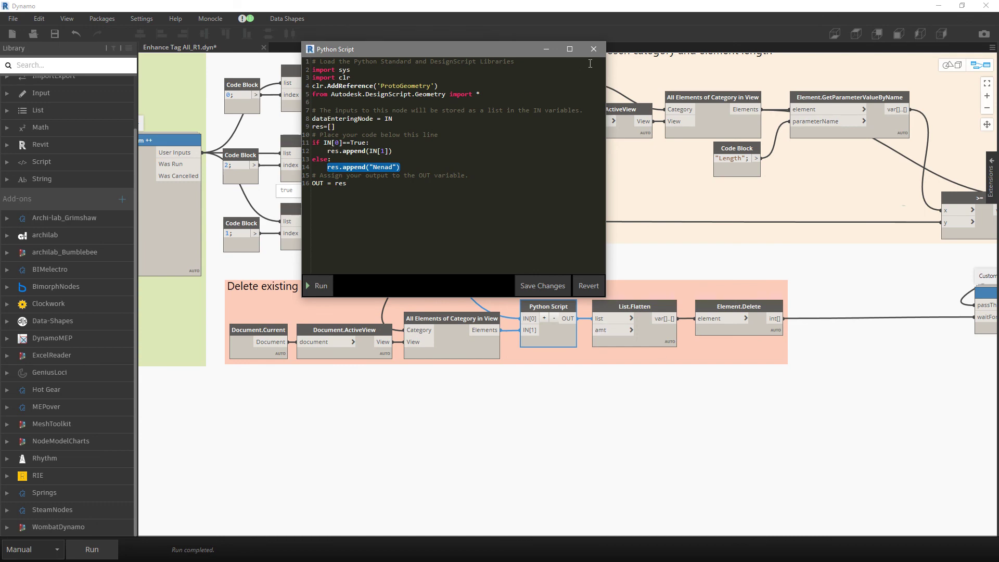
left_click(594, 49)
scroll(385, 244, "down", 2)
middle_click_drag(622, 340, 639, 179)
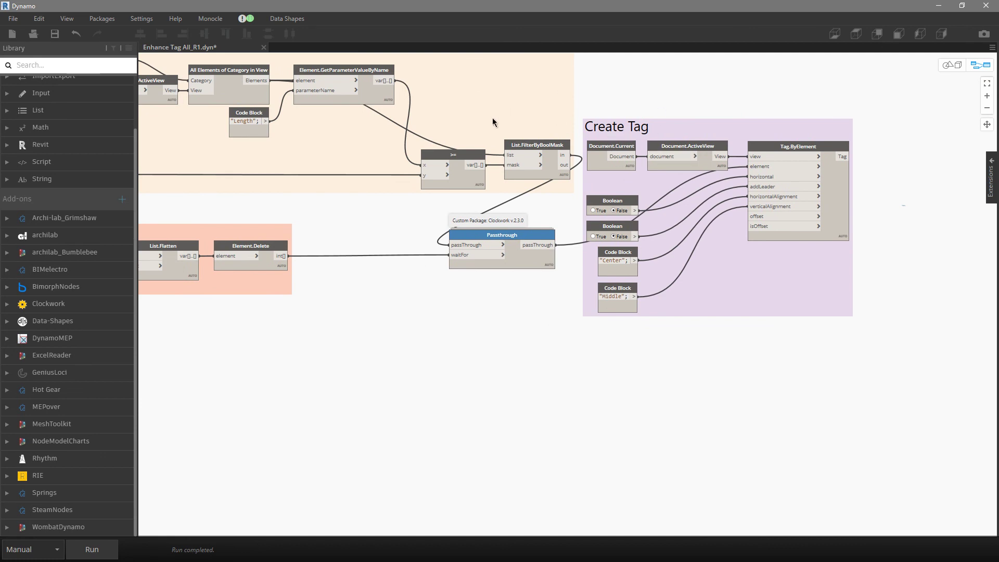
scroll(601, 287, "down", 3)
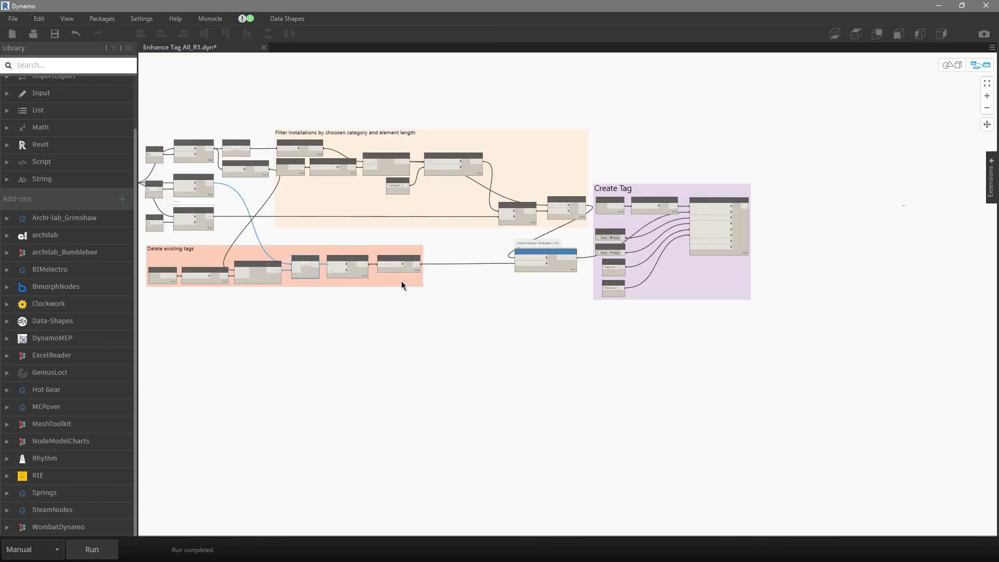
middle_click_drag(160, 212, 280, 214)
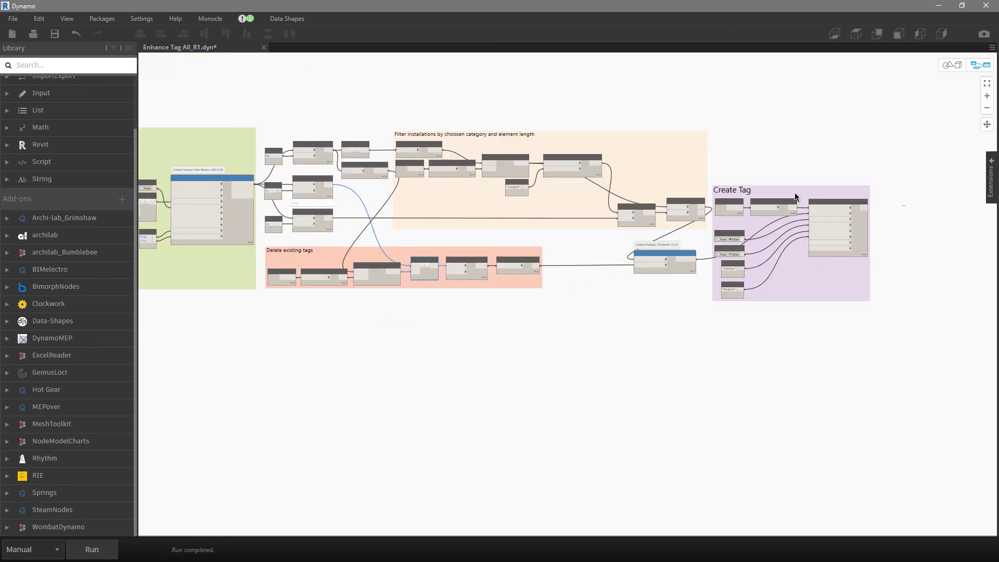
scroll(678, 285, "up", 3)
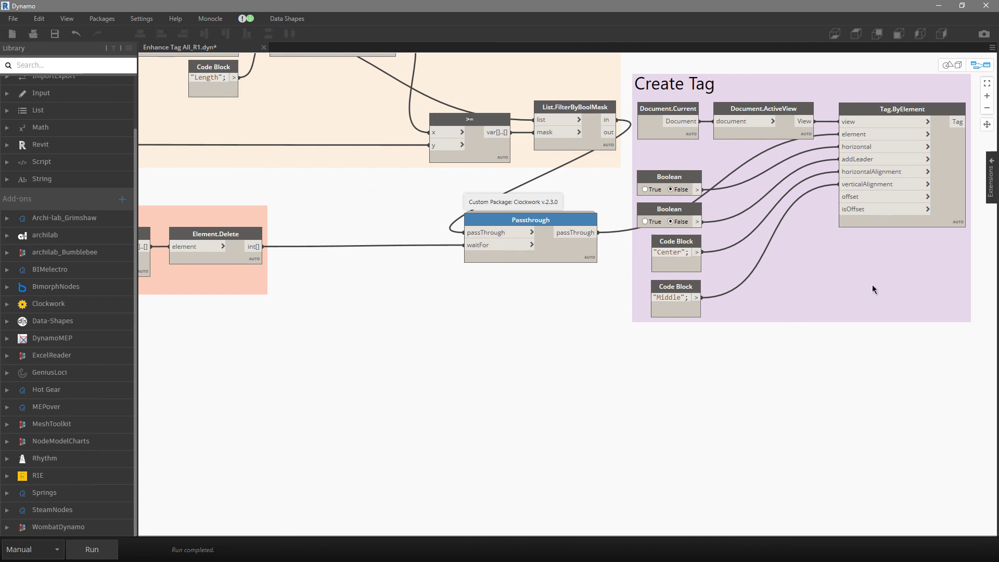
middle_click_drag(874, 375, 844, 403)
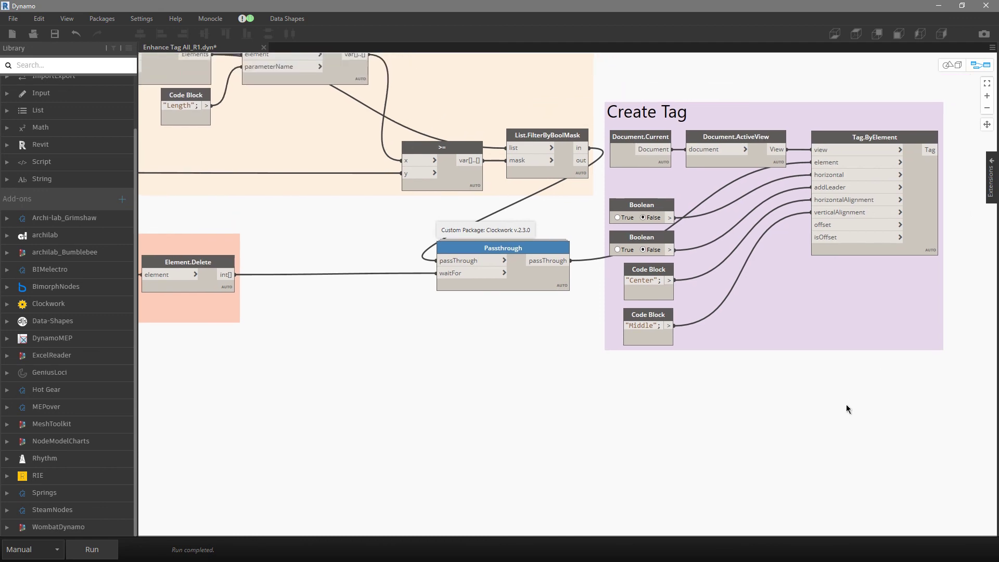
scroll(846, 403, "down", 8)
middle_click_drag(716, 373, 726, 307)
scroll(716, 317, "down", 1)
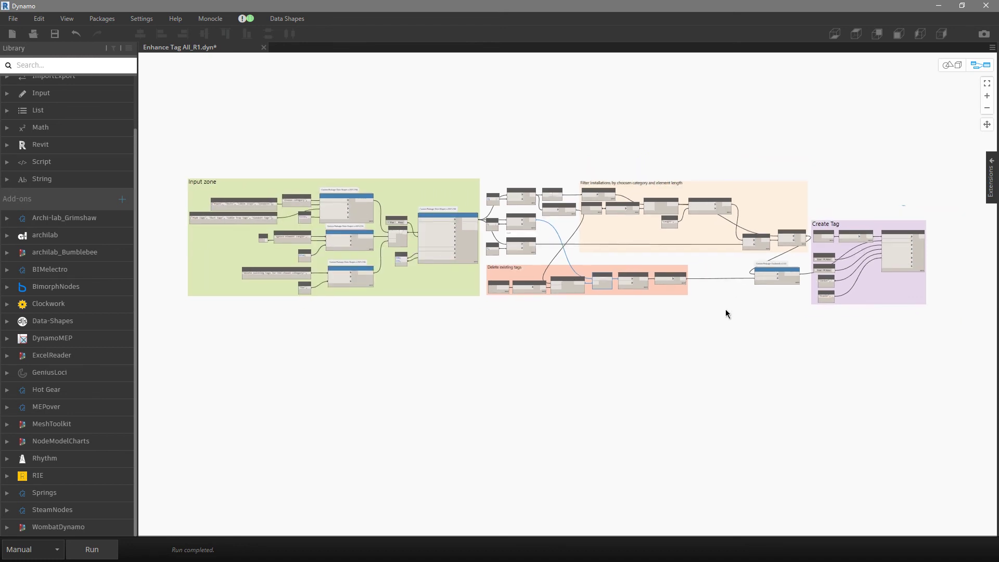